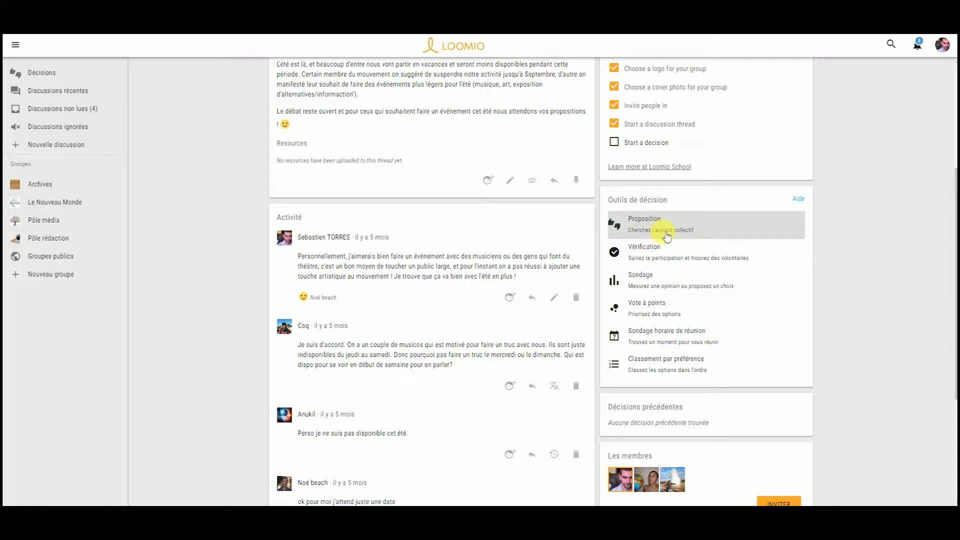
# Step: Start a Proposition decision titled "Proposition d'une charte graphique" and read the expanded explanation of this decision type
pyautogui.click(667, 235)
pyautogui.write("Proposition d'une charte graphique")
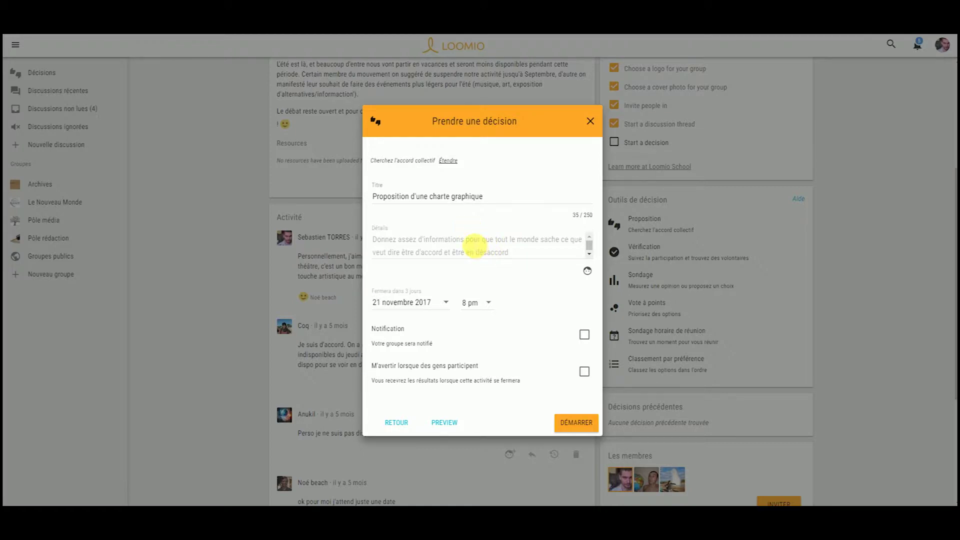
pyautogui.click(519, 163)
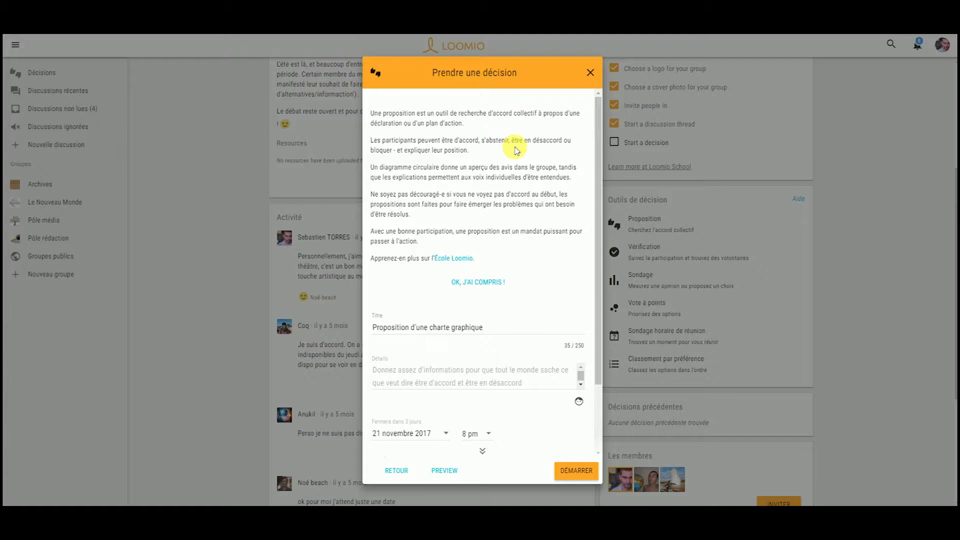
pyautogui.click(477, 282)
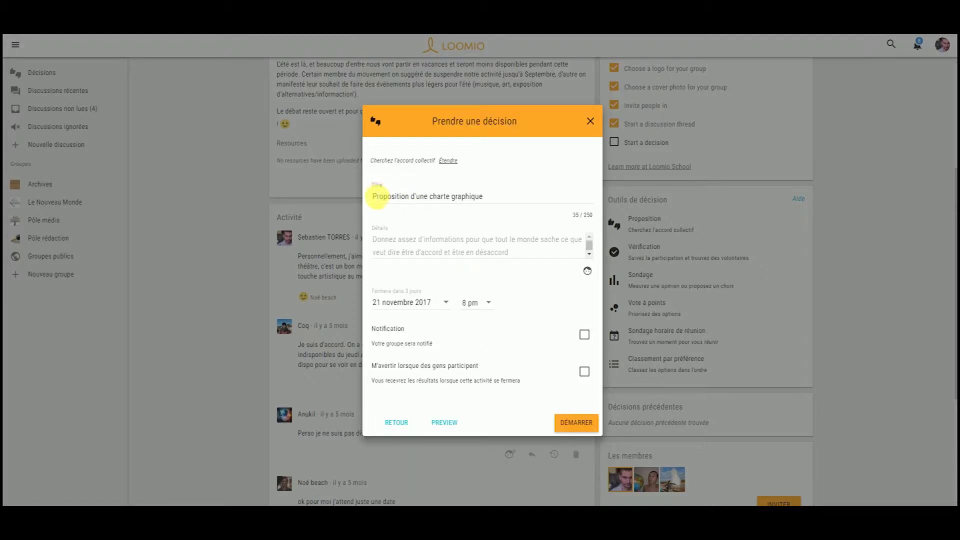
# Step: Examine the proposal's details field, closing date and group notification option
pyautogui.click(466, 238)
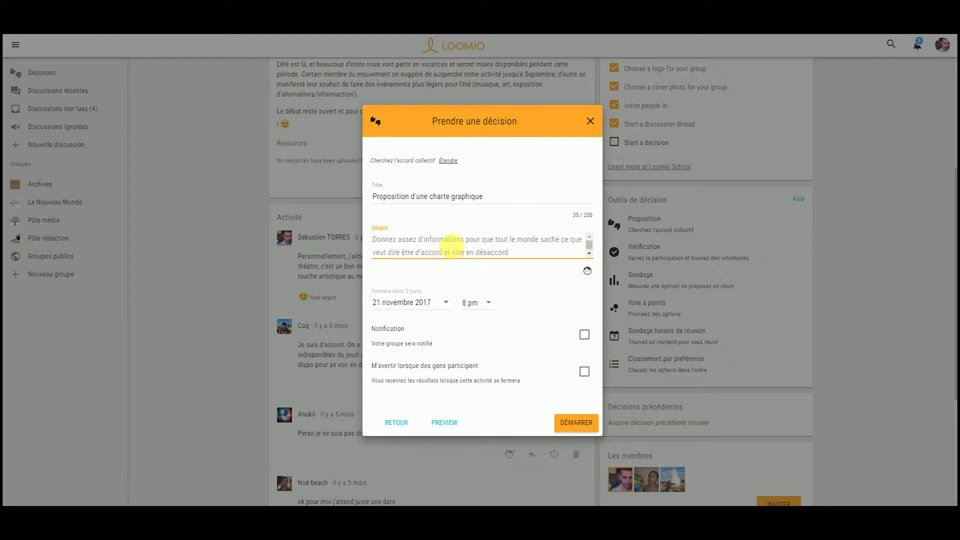
pyautogui.rightClick(395, 309)
pyautogui.click(397, 300)
pyautogui.click(407, 310)
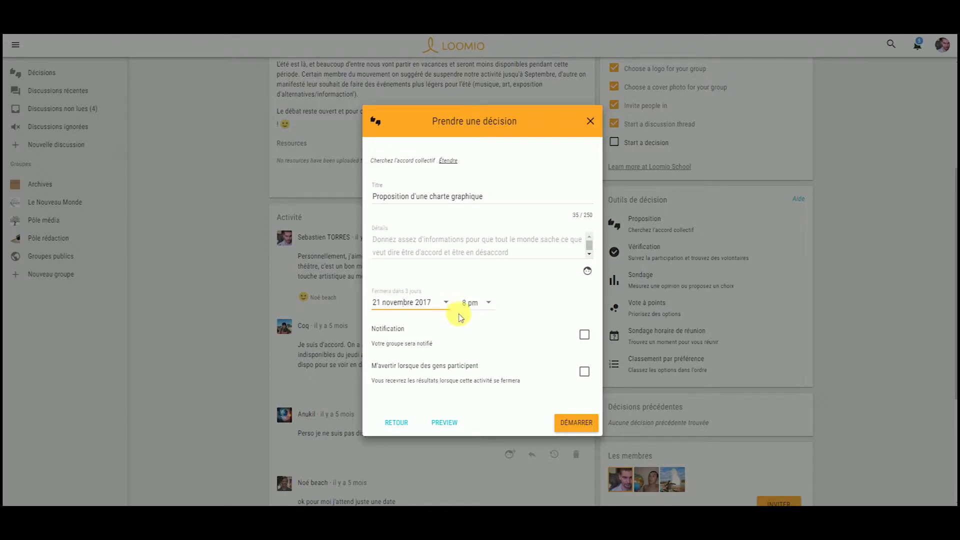
pyautogui.click(585, 335)
pyautogui.click(584, 335)
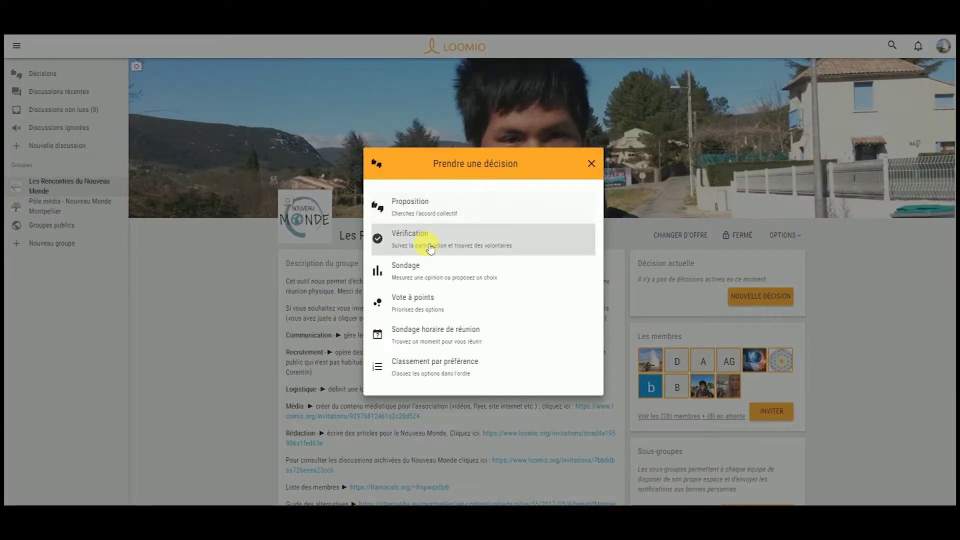
# Step: Open the Vérification decision form, read its expanded explanation and return to the list of decision types
pyautogui.click(427, 242)
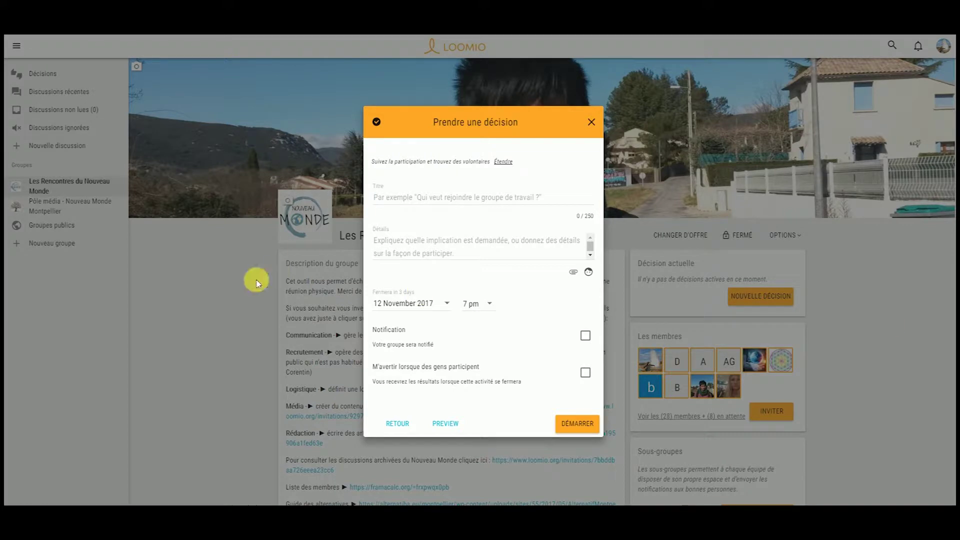
pyautogui.click(503, 162)
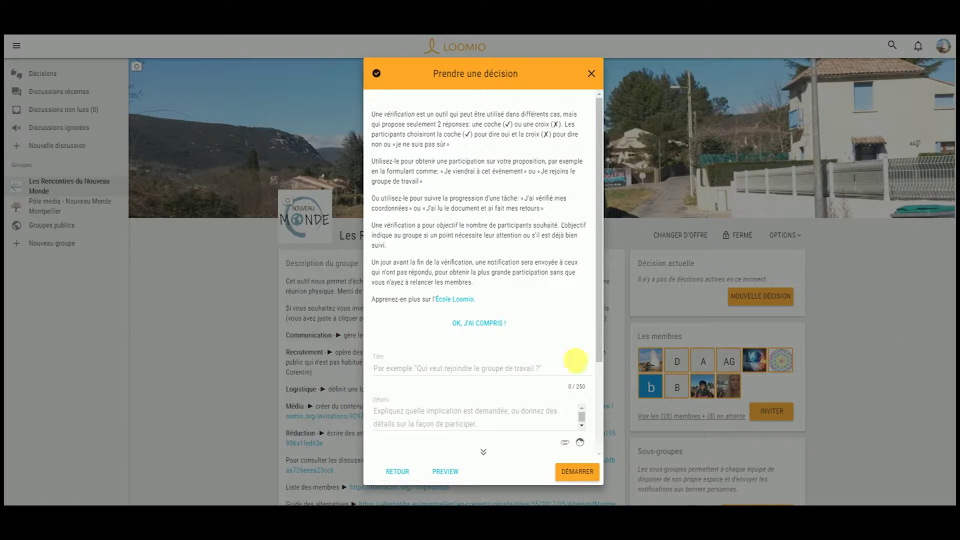
pyautogui.click(477, 325)
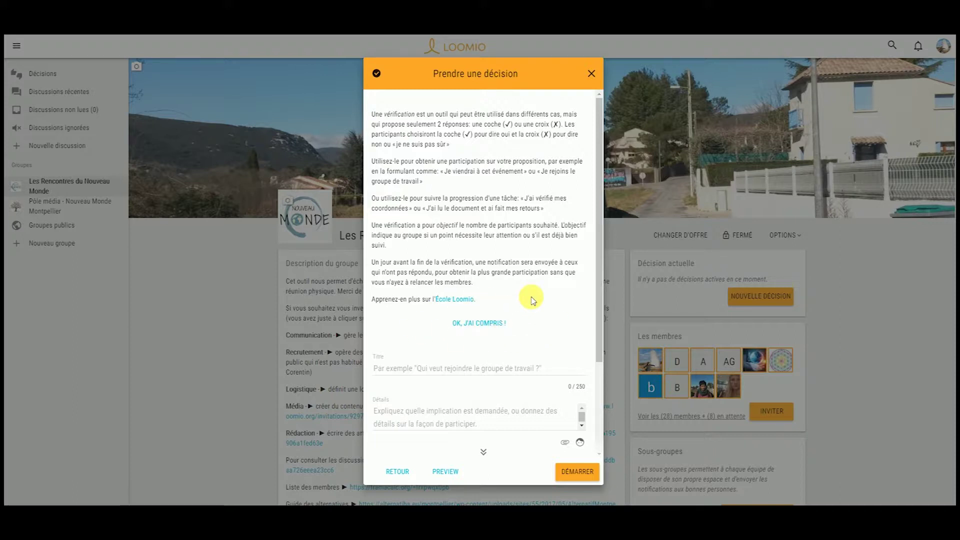
pyautogui.click(397, 471)
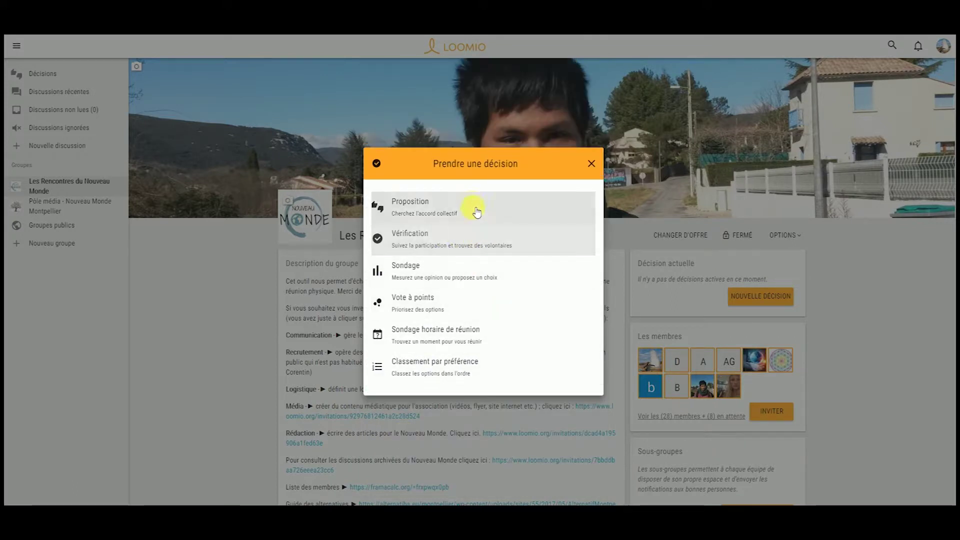
# Step: Review the Sondage form's multiple choice, notification and participant-added option settings, then return to the decision types
pyautogui.click(445, 274)
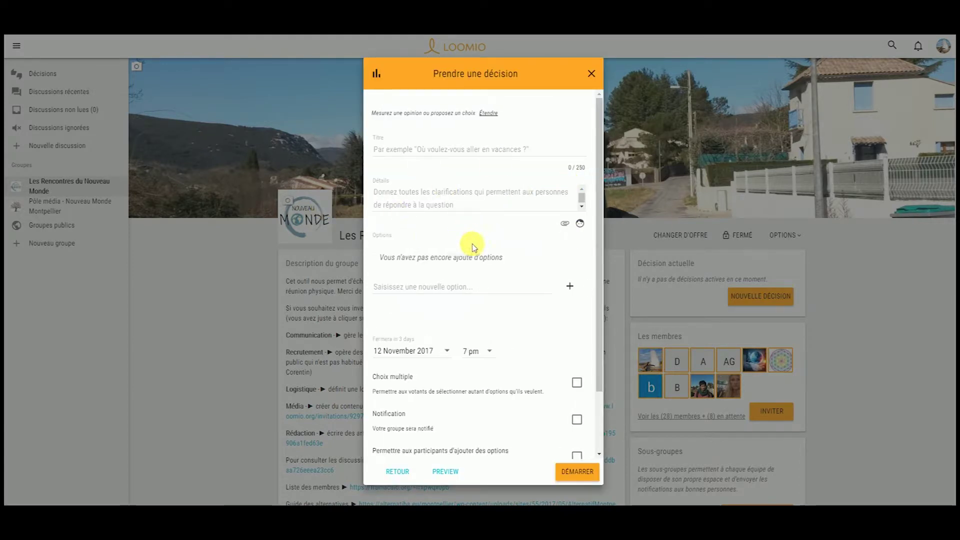
pyautogui.scroll(-2, 471, 245)
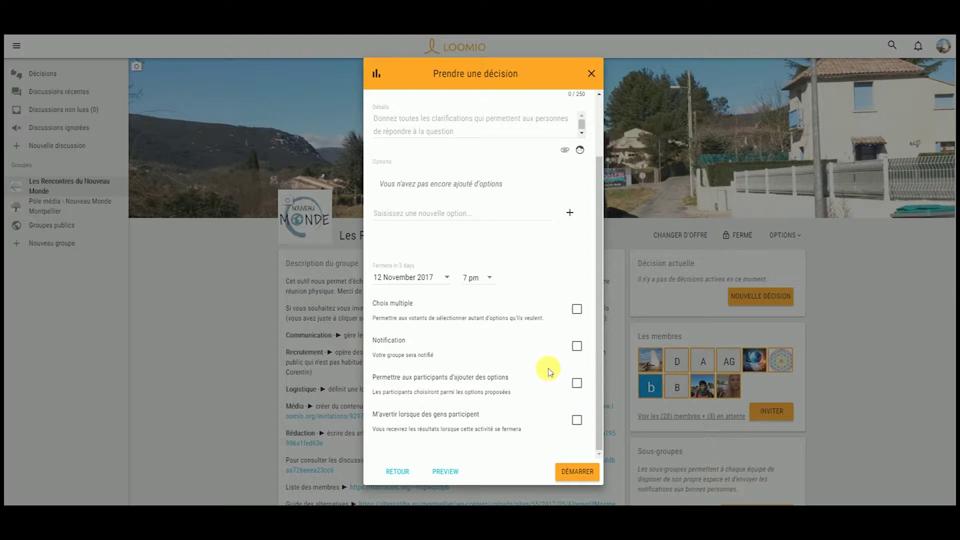
pyautogui.moveTo(385, 304); pyautogui.dragTo(413, 309)
pyautogui.click(413, 310)
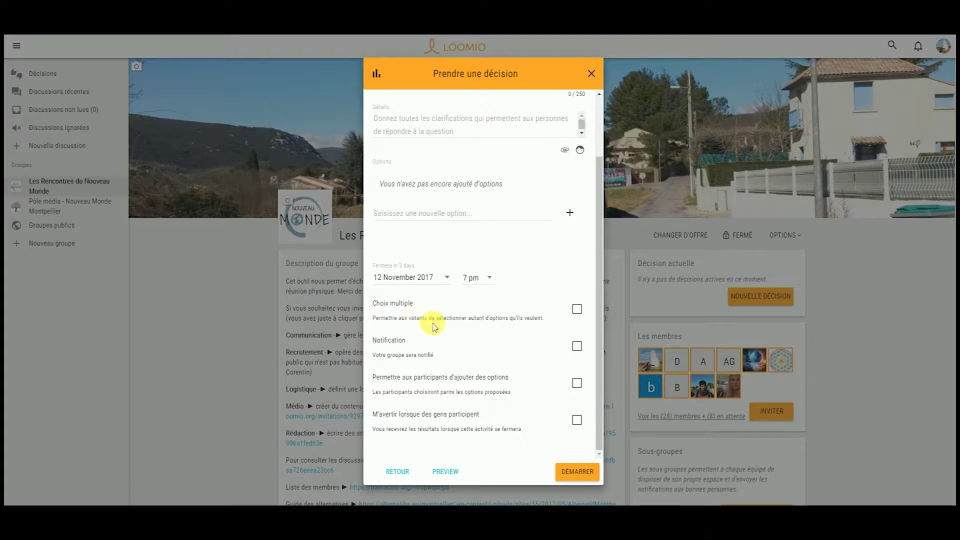
pyautogui.moveTo(385, 339); pyautogui.dragTo(390, 343)
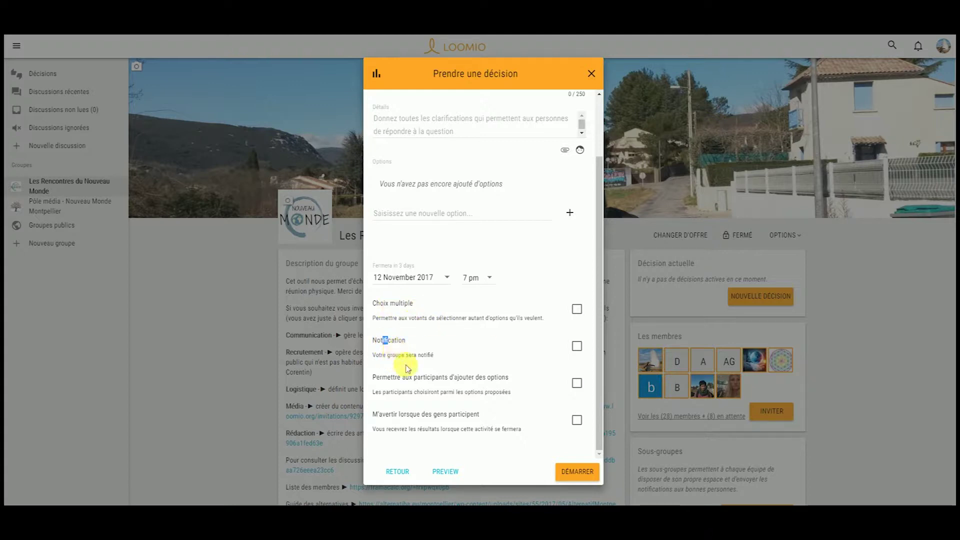
pyautogui.click(415, 383)
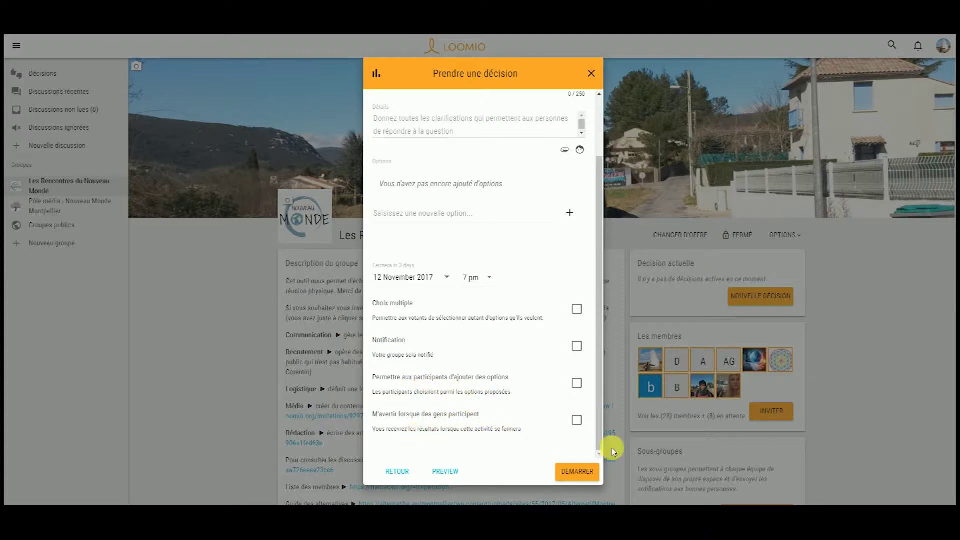
pyautogui.click(399, 472)
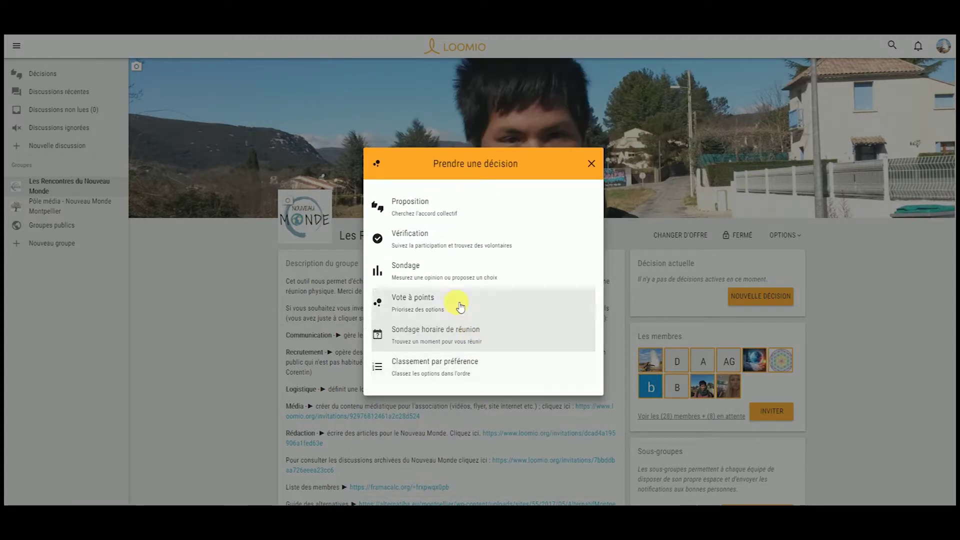
# Step: Open the Vote à points form, read its expanded explanation and examine the points per person setting
pyautogui.click(427, 308)
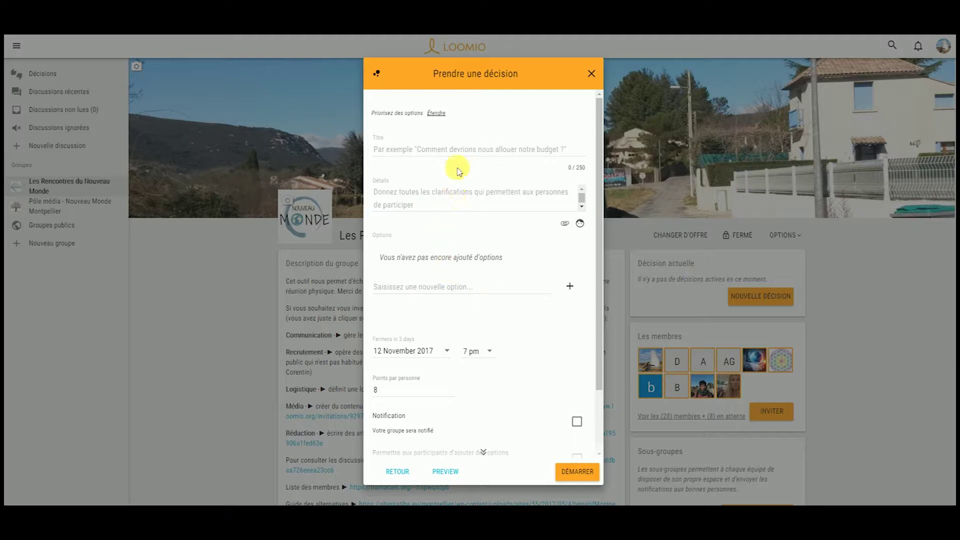
pyautogui.click(455, 150)
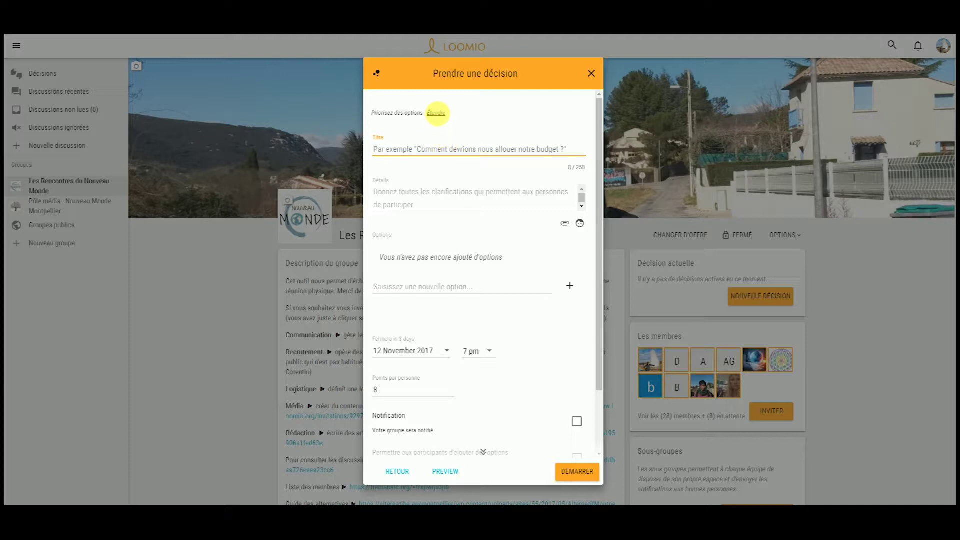
pyautogui.click(436, 113)
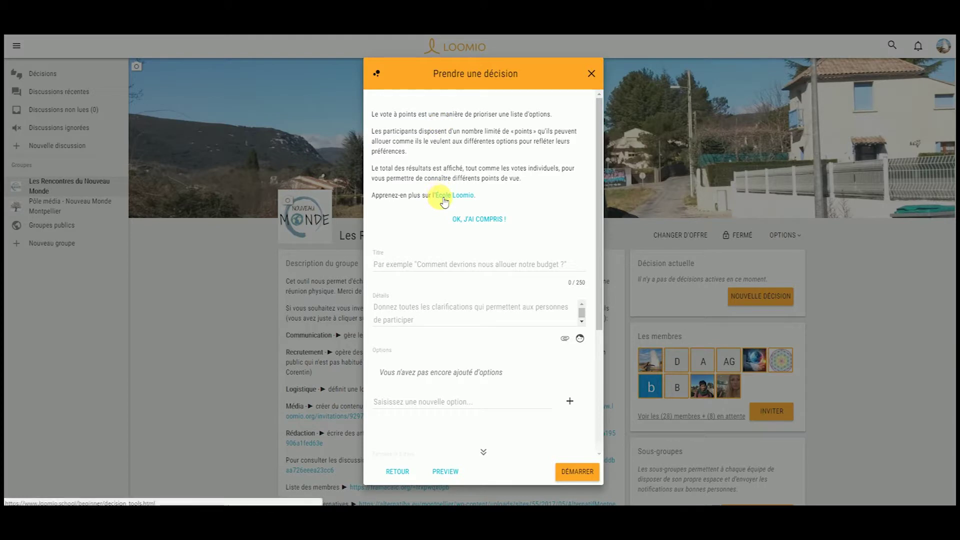
pyautogui.scroll(-4, 439, 198)
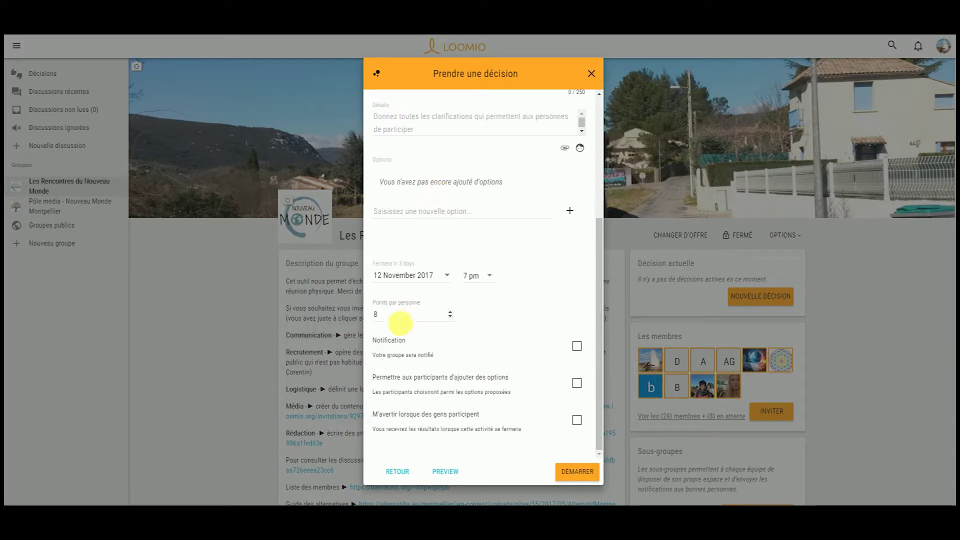
pyautogui.moveTo(403, 319); pyautogui.dragTo(369, 315)
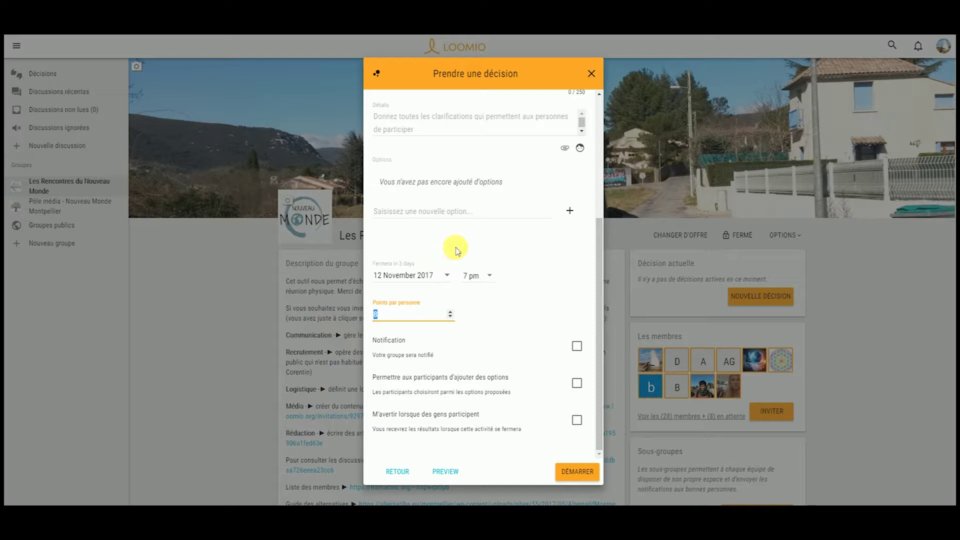
pyautogui.scroll(4, 455, 251)
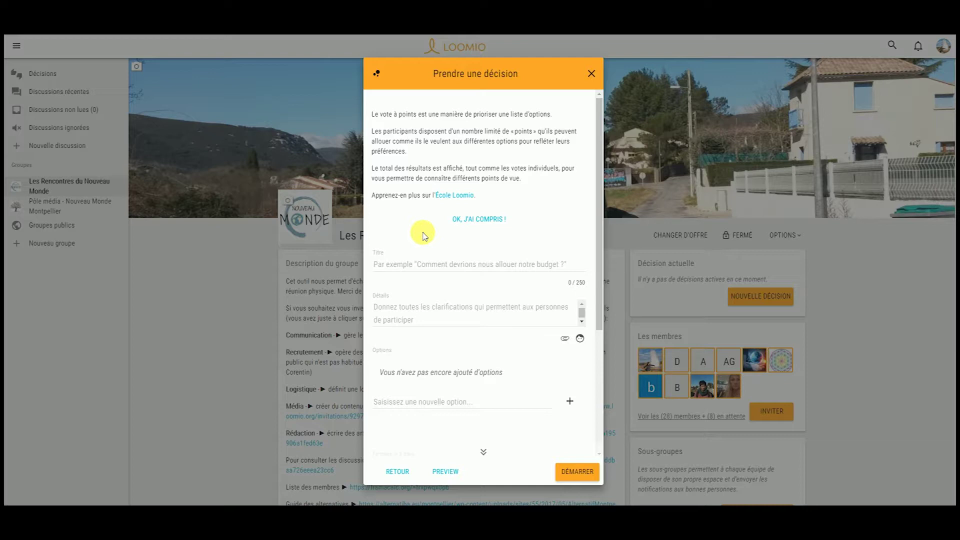
pyautogui.click(489, 219)
# Step: Review the Sondage horaire de réunion form's explanation, time slots, closing date and notification settings, then return to the decision types
pyautogui.scroll(-2, 491, 223)
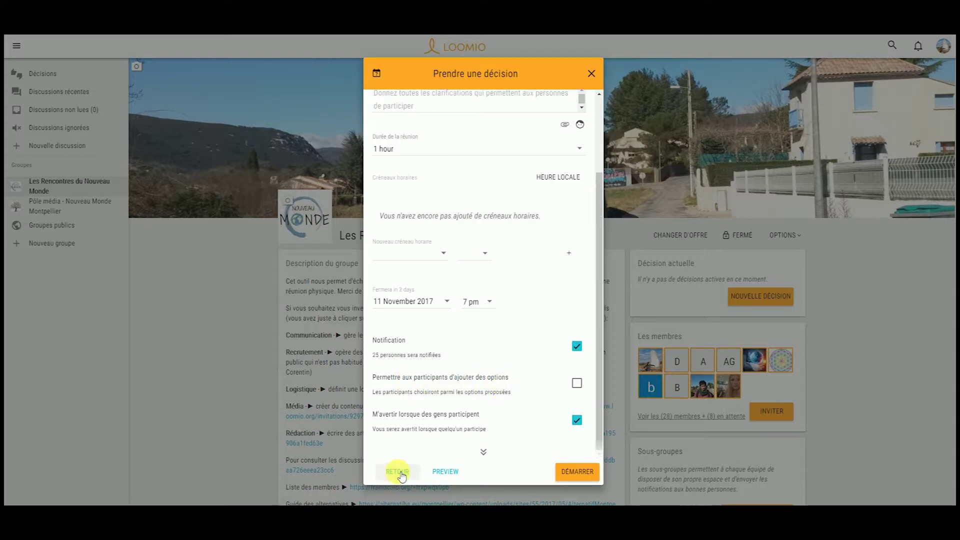
pyautogui.click(395, 471)
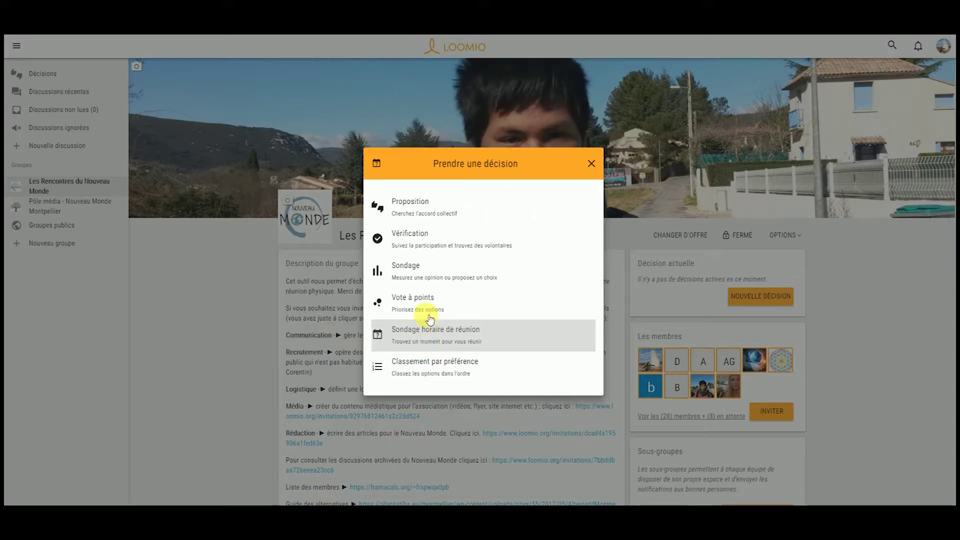
pyautogui.click(428, 326)
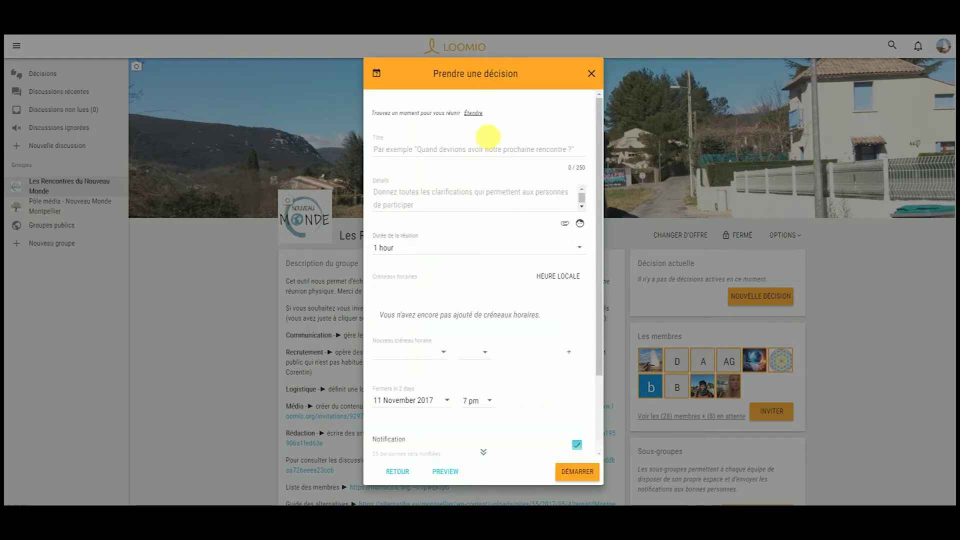
pyautogui.click(479, 115)
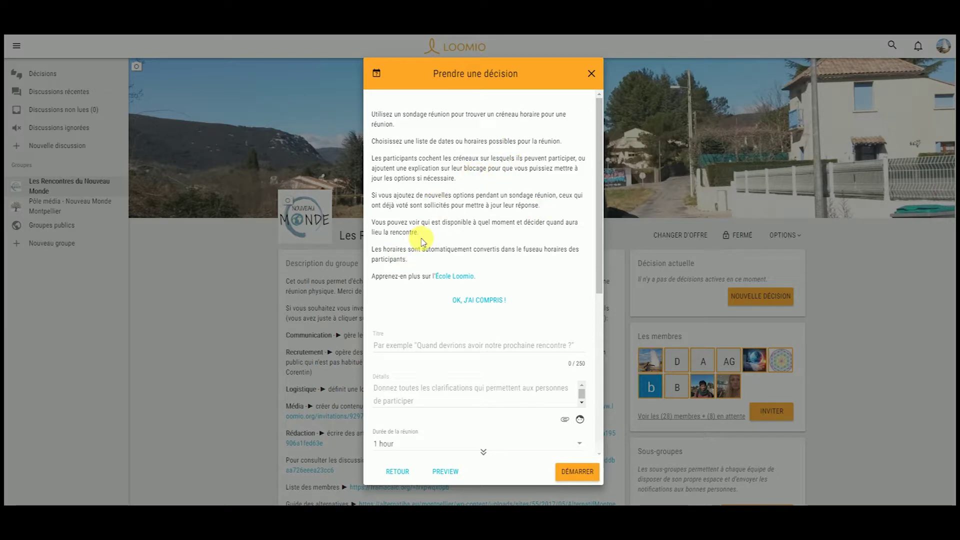
pyautogui.scroll(-5, 428, 240)
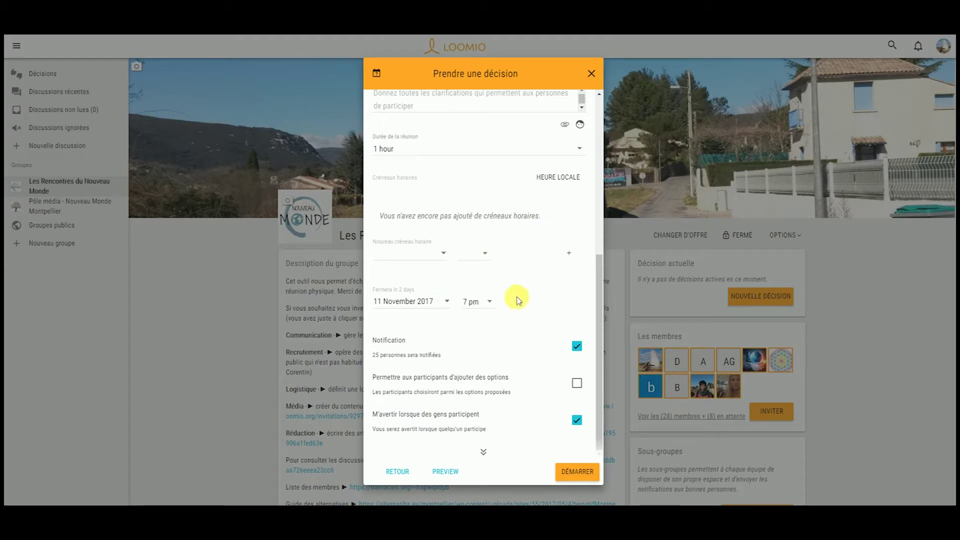
pyautogui.scroll(5, 467, 242)
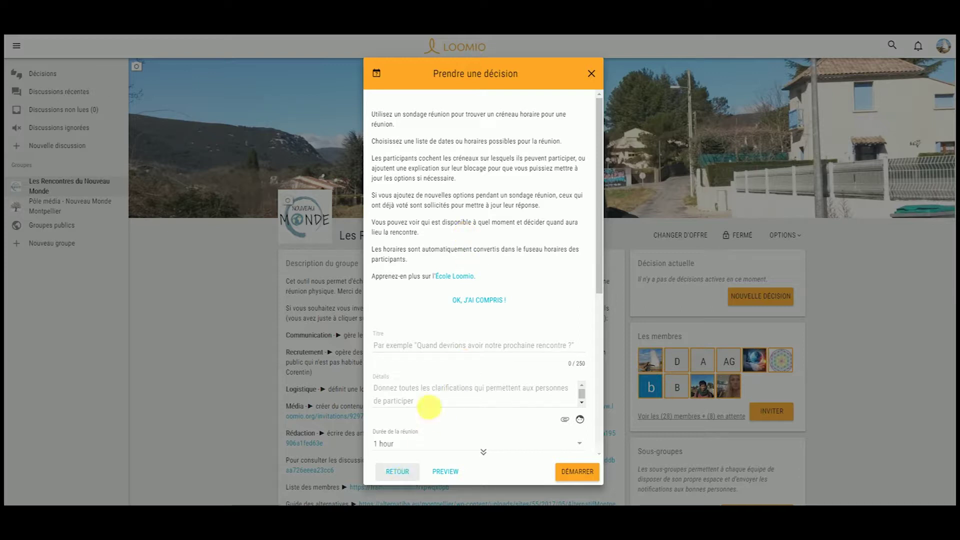
pyautogui.scroll(-4, 429, 407)
pyautogui.scroll(-2, 476, 355)
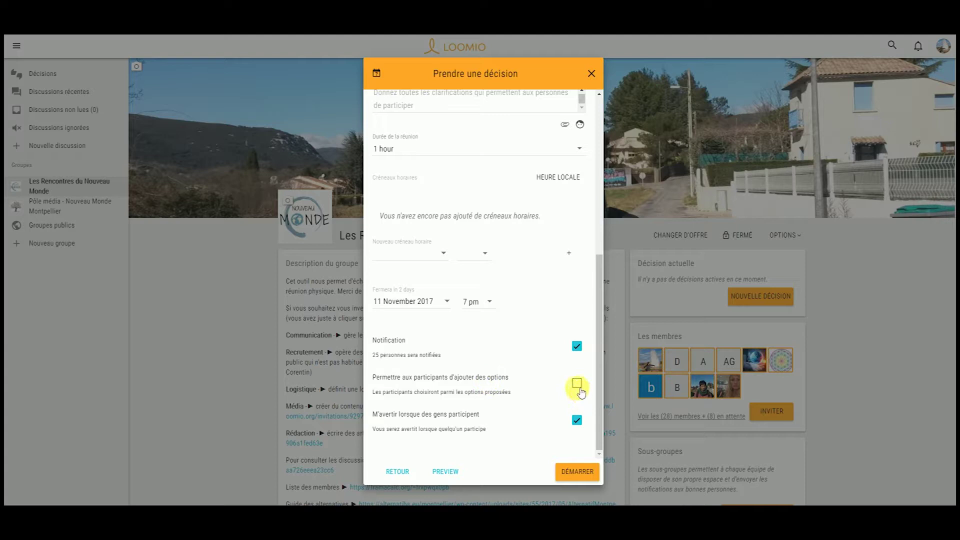
pyautogui.click(397, 473)
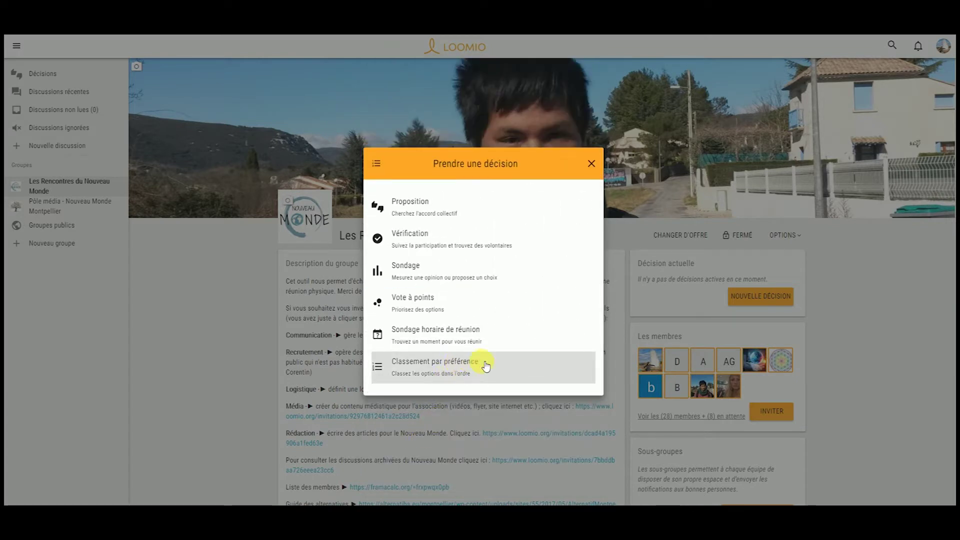
# Step: Start a Classement par préférence decision and set the number of options each voter can rank to 3
pyautogui.click(458, 375)
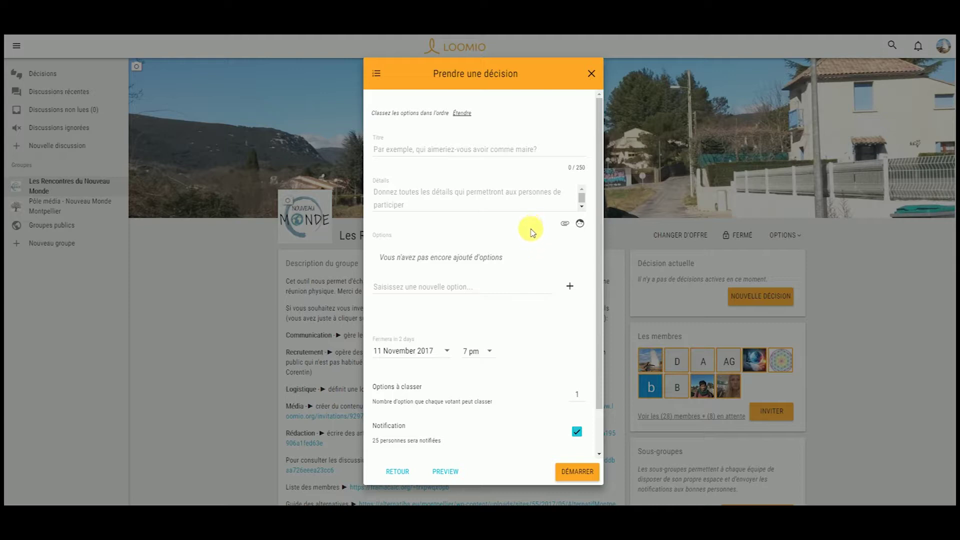
pyautogui.scroll(-1, 582, 317)
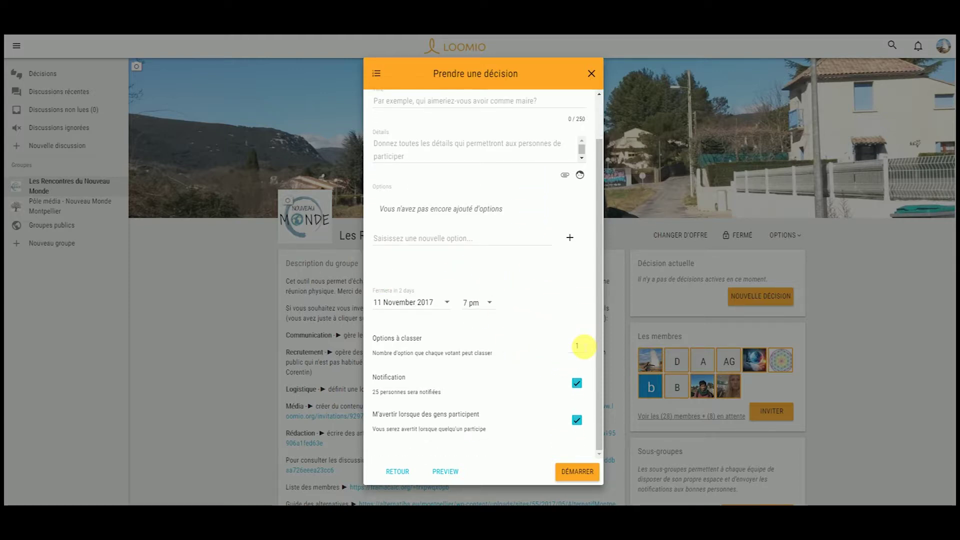
pyautogui.doubleClick(579, 349)
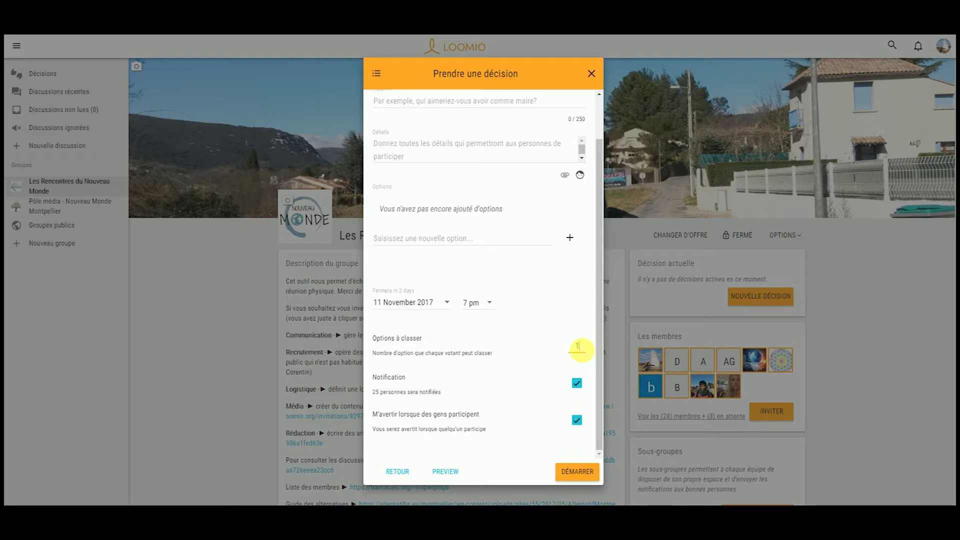
pyautogui.doubleClick(577, 346)
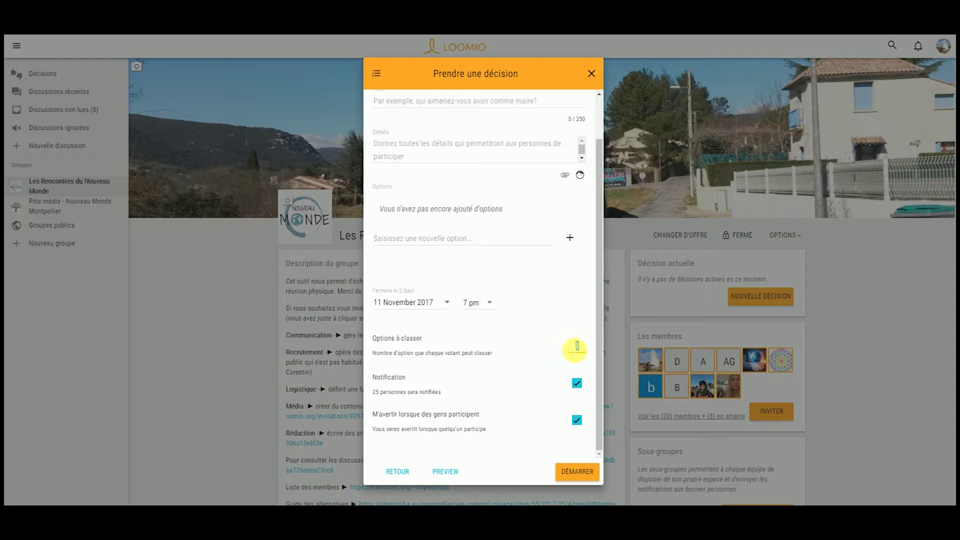
pyautogui.write('3')
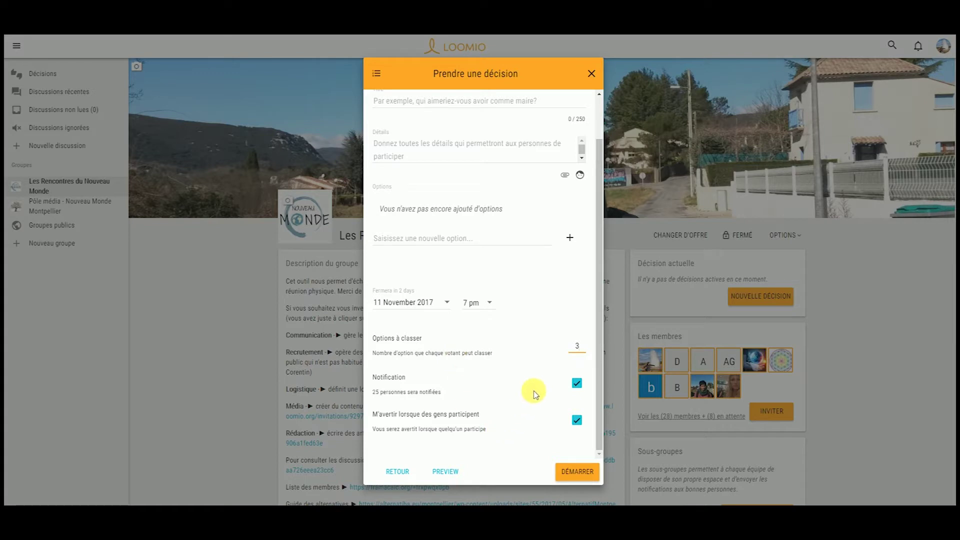
# Step: Finish reviewing the Classement par préférence form, then look over the group's pinned and unpinned discussions
pyautogui.scroll(1, 516, 368)
pyautogui.click(434, 356)
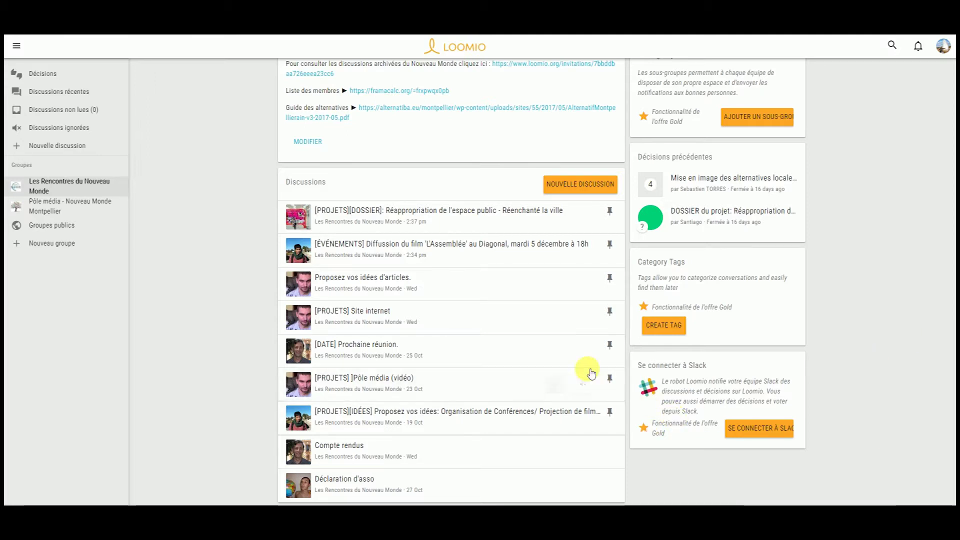
pyautogui.scroll(5, 437, 335)
pyautogui.scroll(-5, 443, 279)
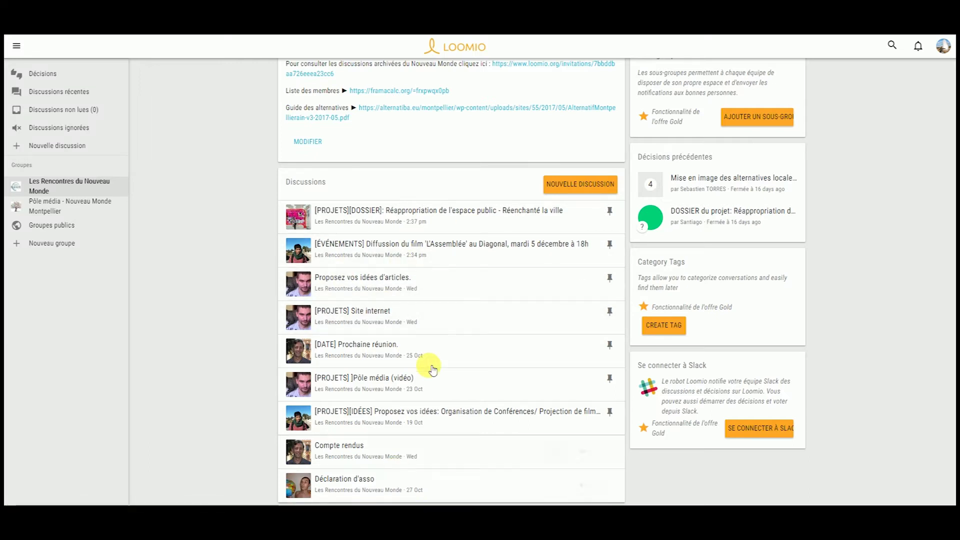
pyautogui.scroll(1, 423, 173)
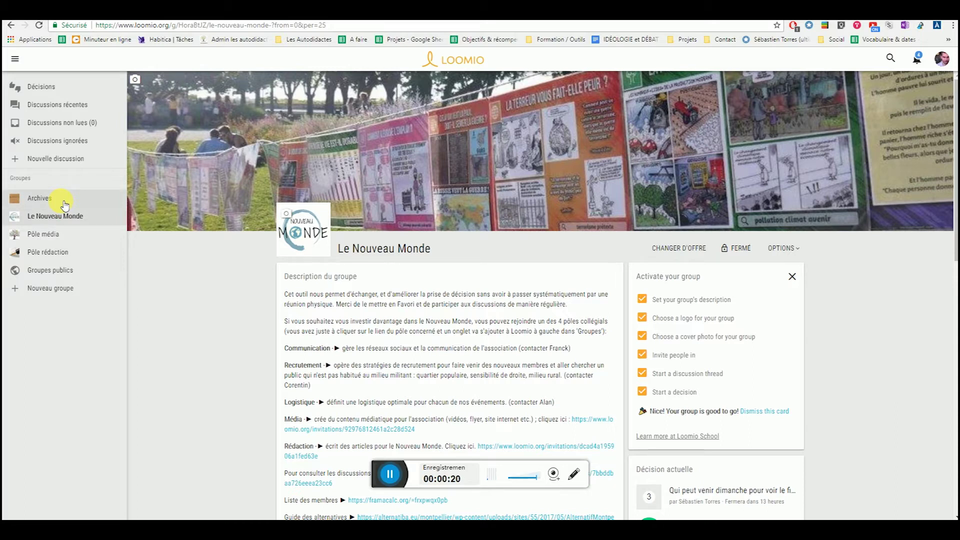
# Step: Start creating a group with a placeholder name beginning with "archive", review the privacy choices, then abandon the form without creating it
pyautogui.scroll(-10, 420, 242)
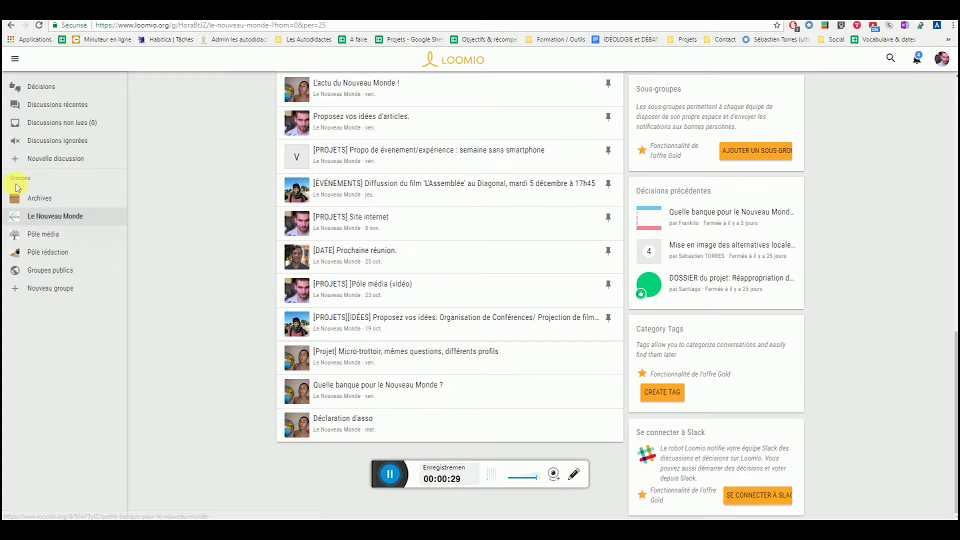
pyautogui.click(52, 290)
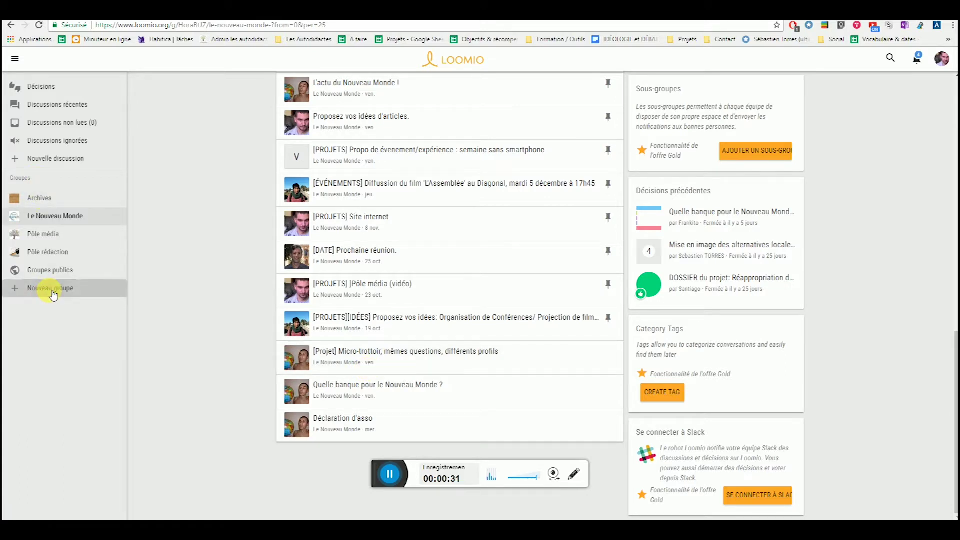
pyautogui.click(427, 183)
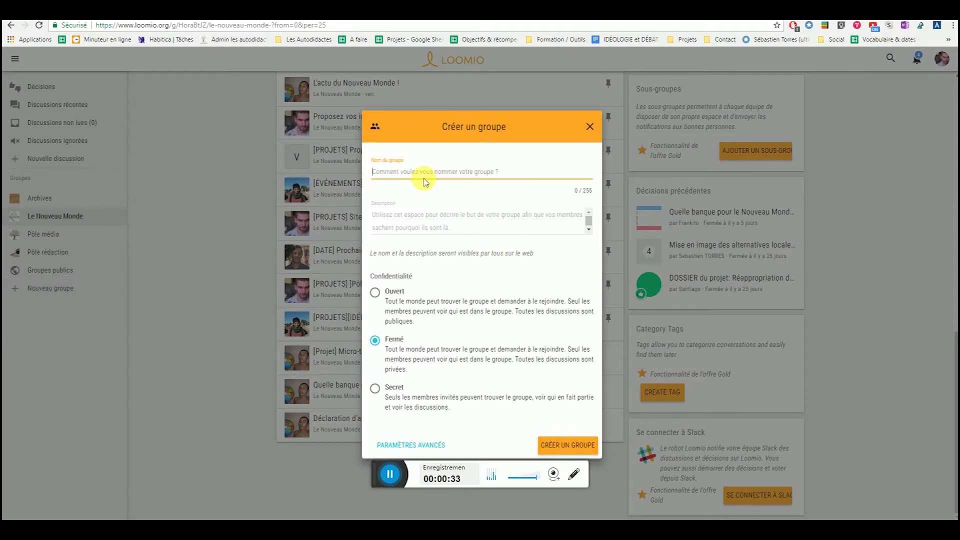
pyautogui.write('archive===========')
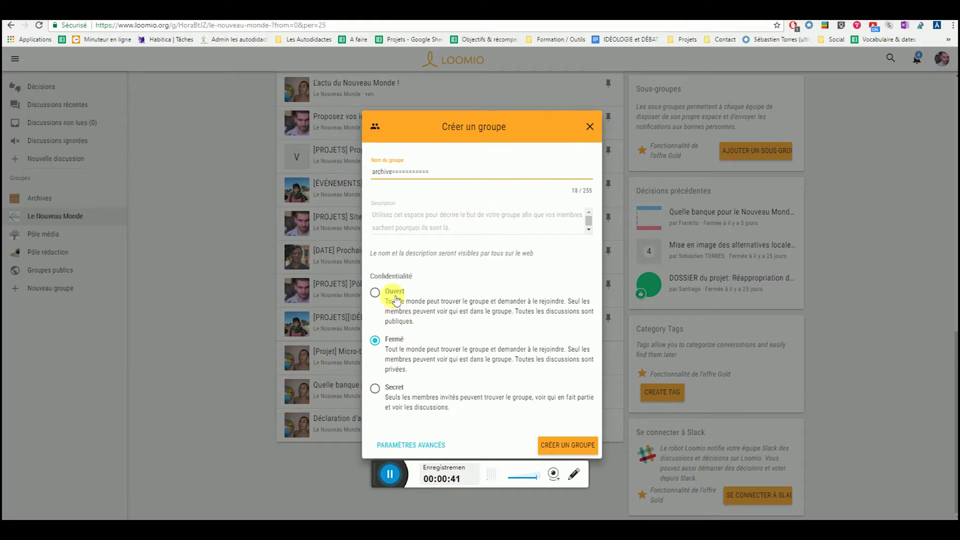
pyautogui.click(600, 128)
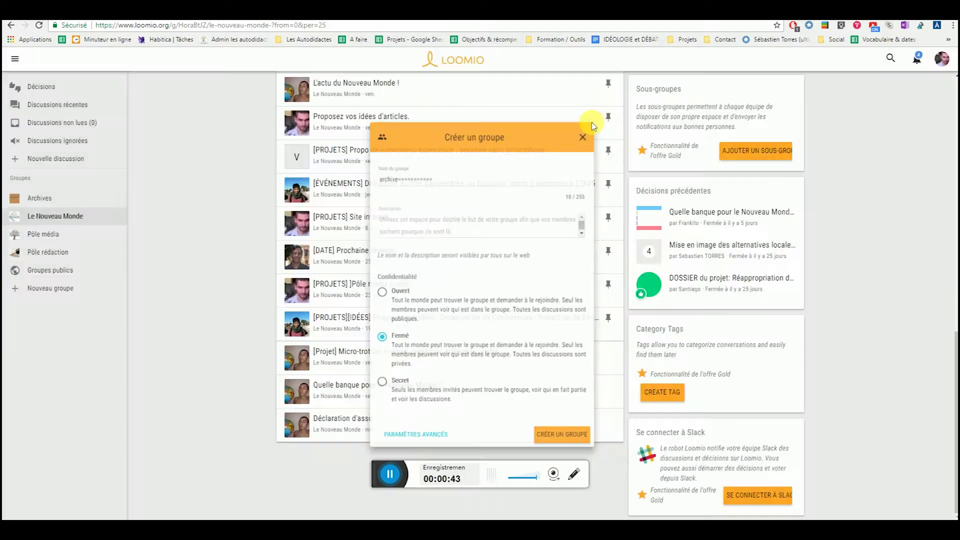
# Step: Find the line about consulting archived discussions in Le Nouveau Monde's group description and open its link
pyautogui.scroll(10, 332, 339)
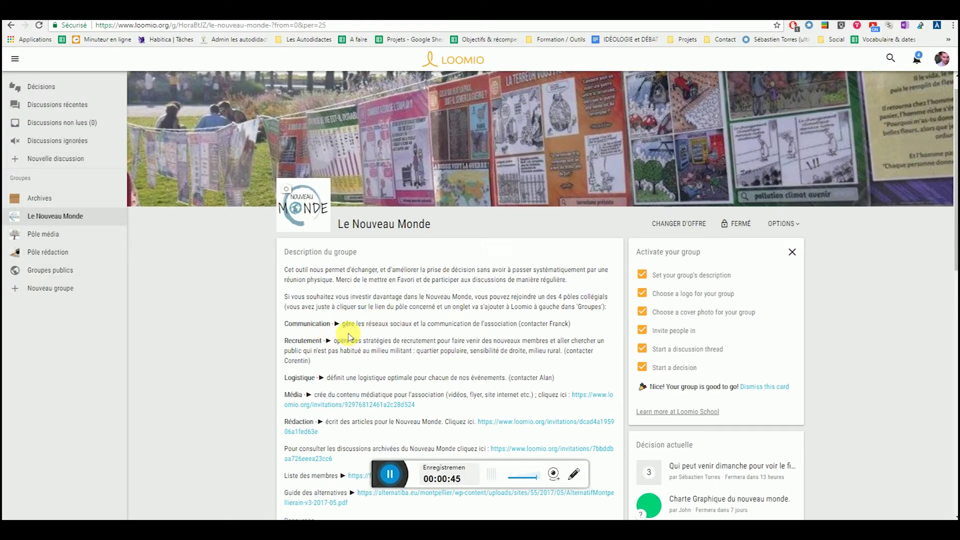
pyautogui.scroll(-2, 402, 313)
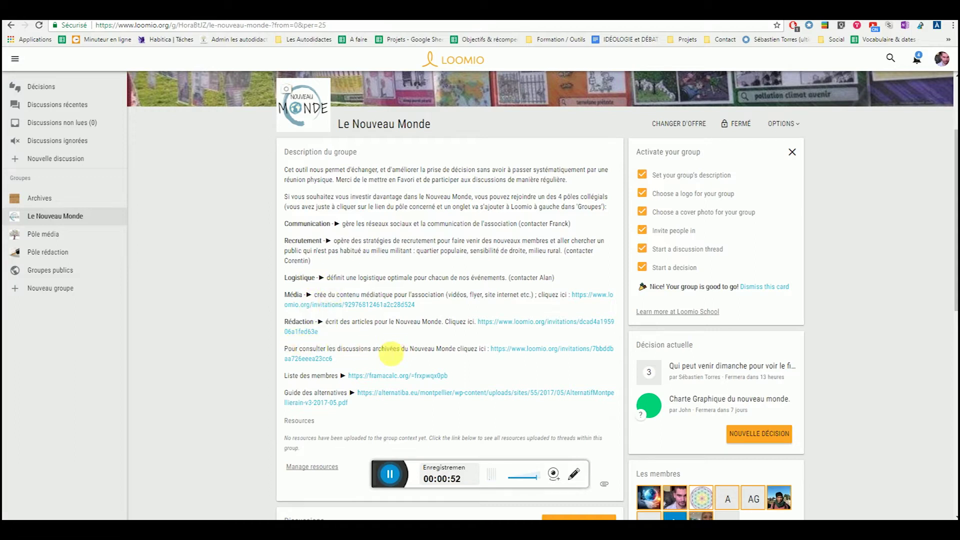
pyautogui.moveTo(293, 349); pyautogui.dragTo(536, 351)
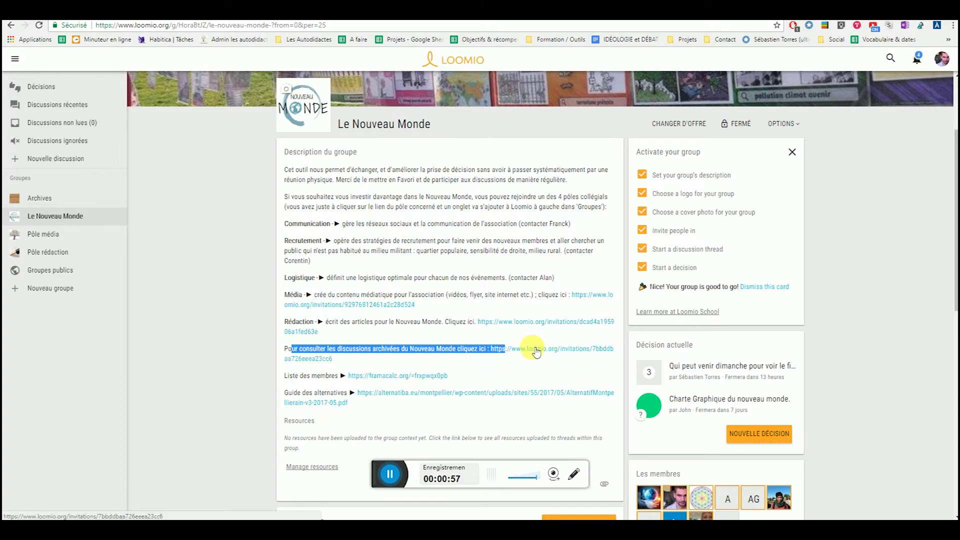
pyautogui.click(536, 352)
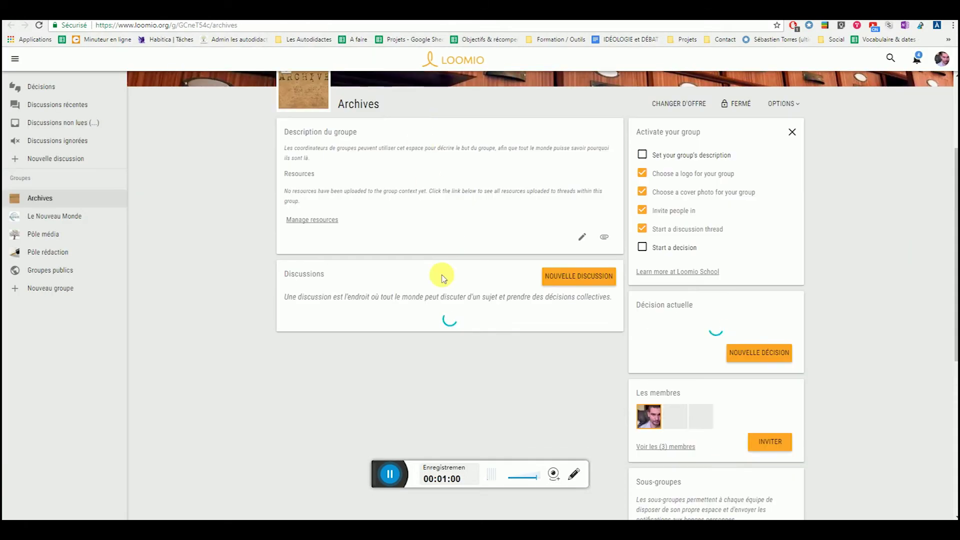
# Step: Look through the Archives group's page and its list of archived discussions, then return to the Le Nouveau Monde group
pyautogui.scroll(-4, 427, 245)
pyautogui.scroll(7, 450, 260)
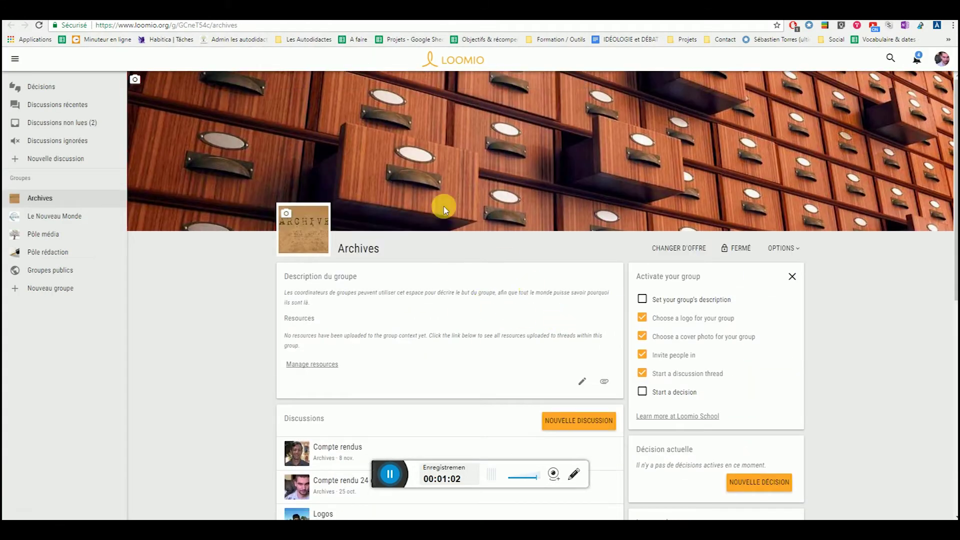
pyautogui.scroll(-6, 467, 257)
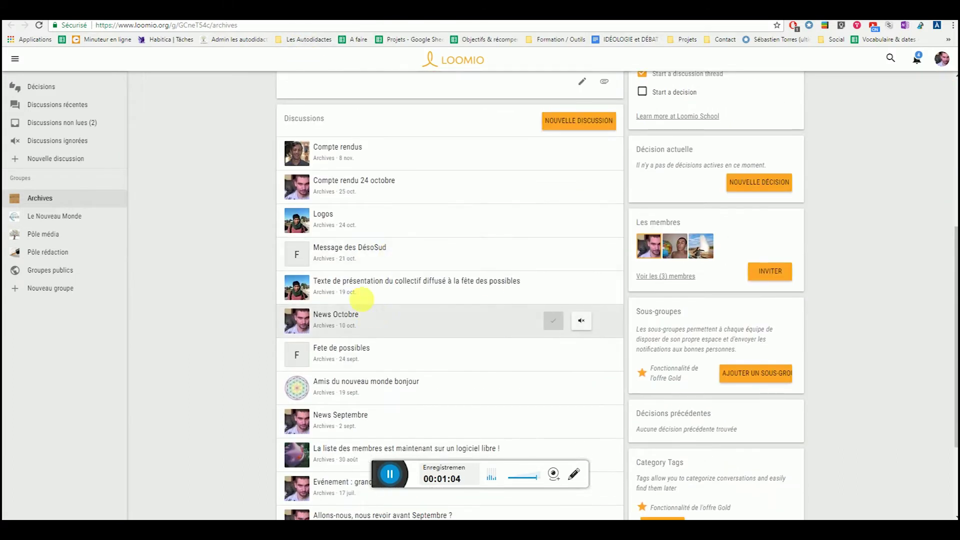
pyautogui.hotkey('alt', 'Left')
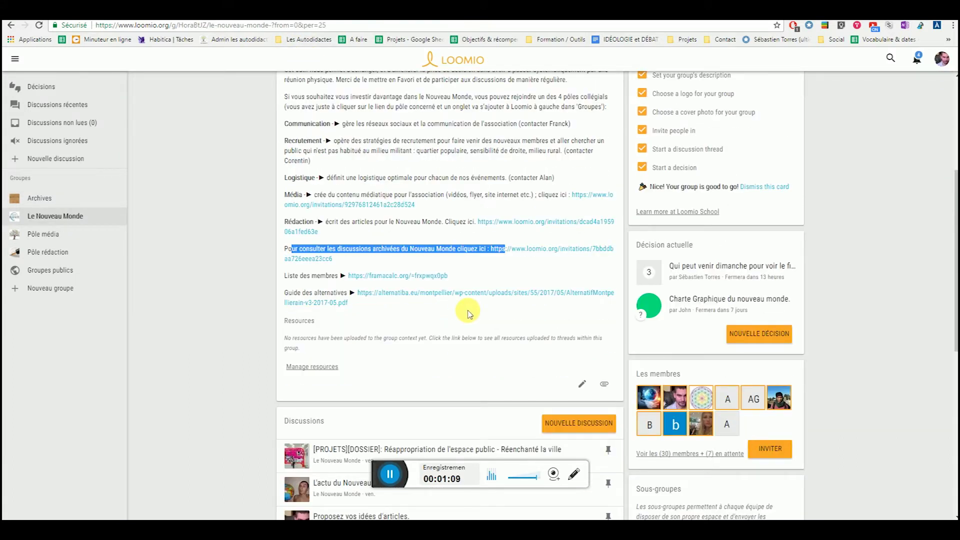
# Step: Open the "Déclaration d'asso" discussion, start moving it to another group, view the destination groups, and cancel the move
pyautogui.scroll(-4, 469, 314)
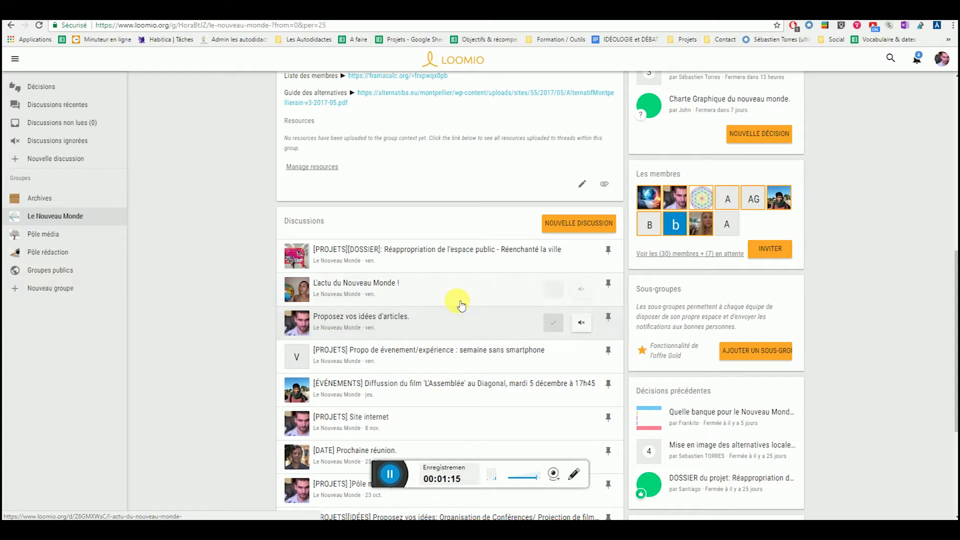
pyautogui.scroll(-4, 456, 302)
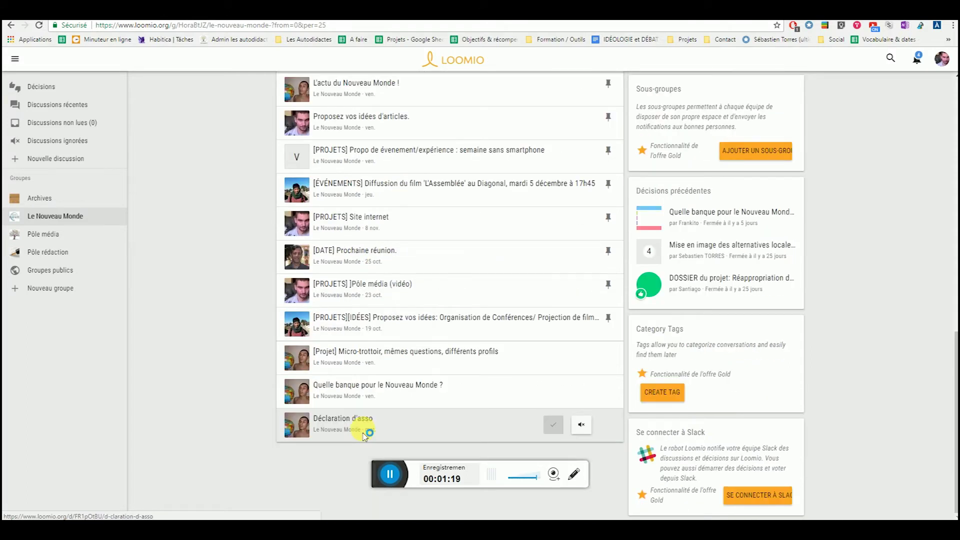
pyautogui.click(364, 427)
pyautogui.click(574, 245)
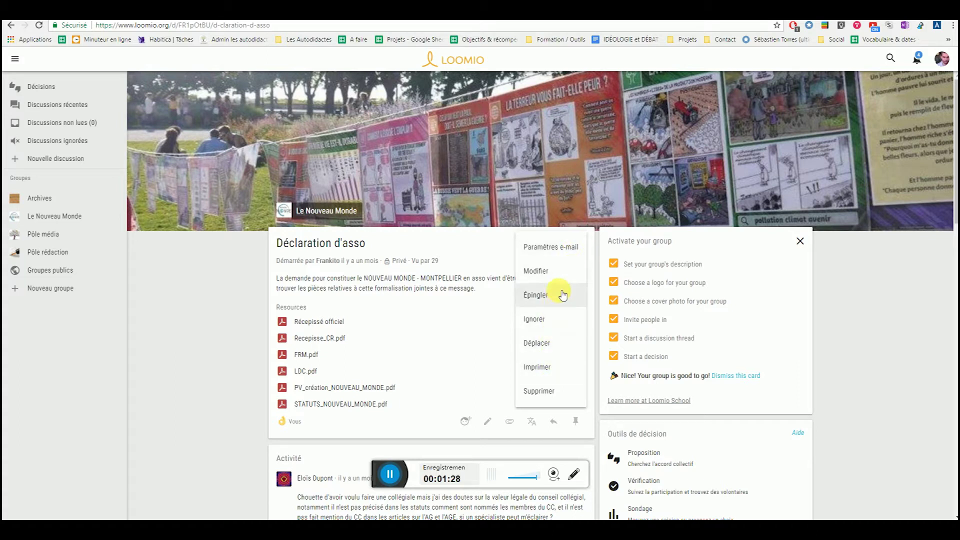
pyautogui.click(549, 344)
pyautogui.click(512, 298)
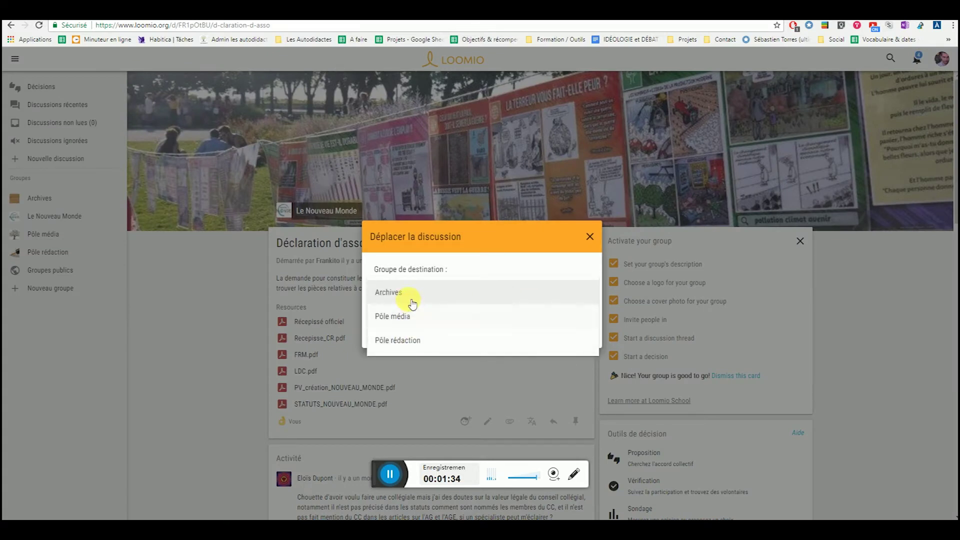
pyautogui.click(590, 236)
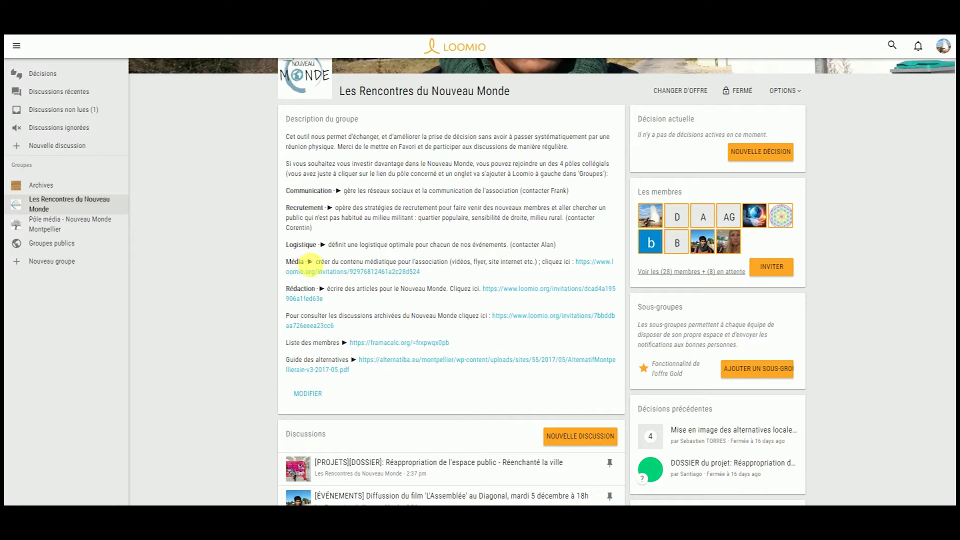
# Step: Open the Pôle média group from the Média link in the group description and review its cover, logo, description, members and discussions
pyautogui.moveTo(286, 263); pyautogui.dragTo(307, 263)
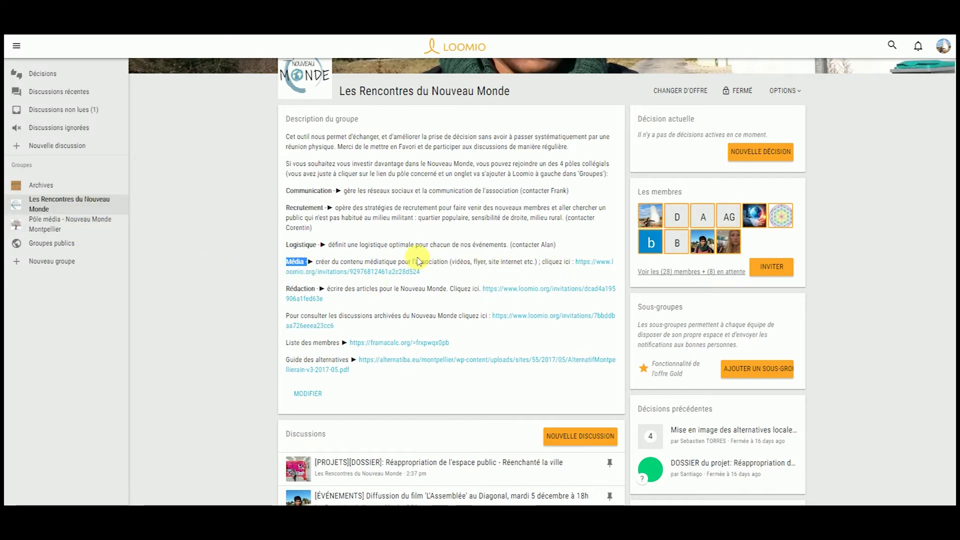
pyautogui.click(594, 265)
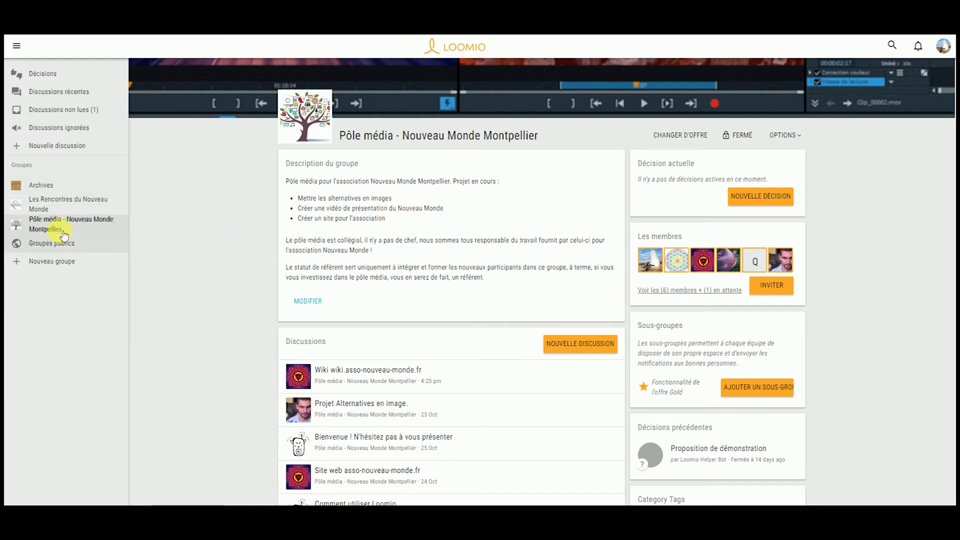
pyautogui.scroll(2, 439, 246)
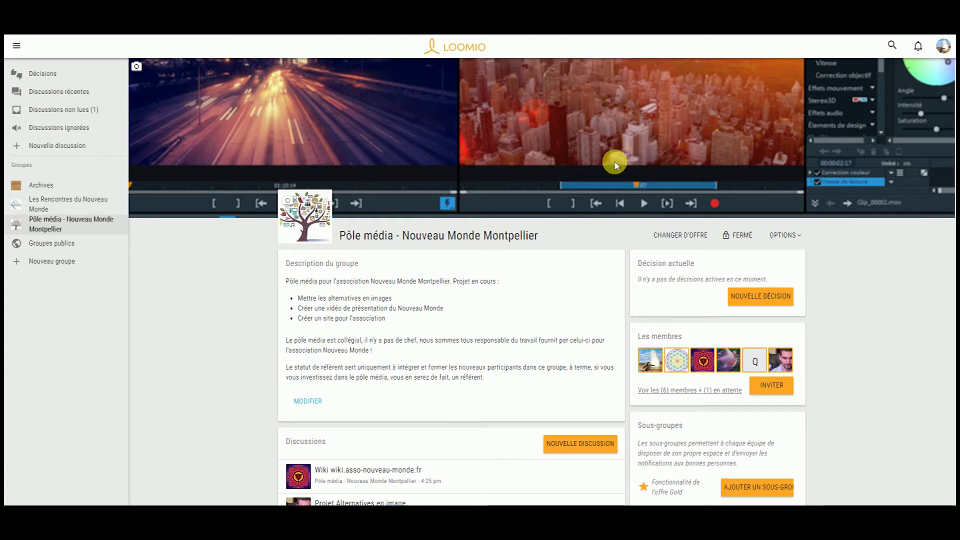
pyautogui.moveTo(315, 216)
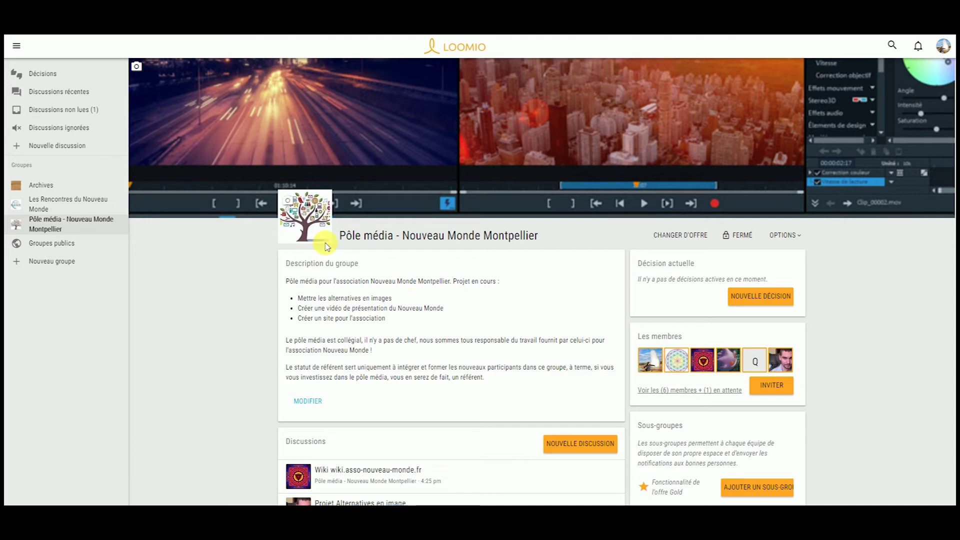
pyautogui.scroll(-2, 539, 306)
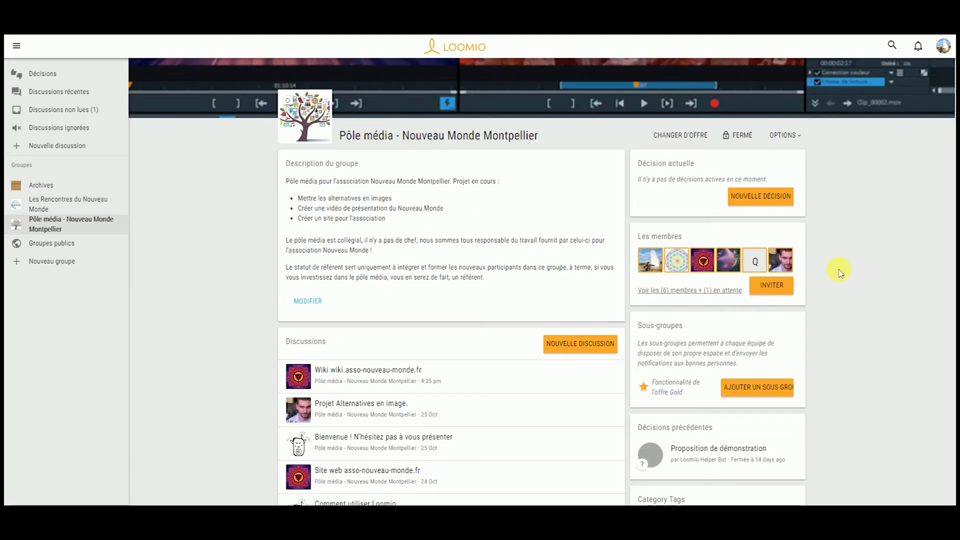
pyautogui.scroll(-2, 253, 242)
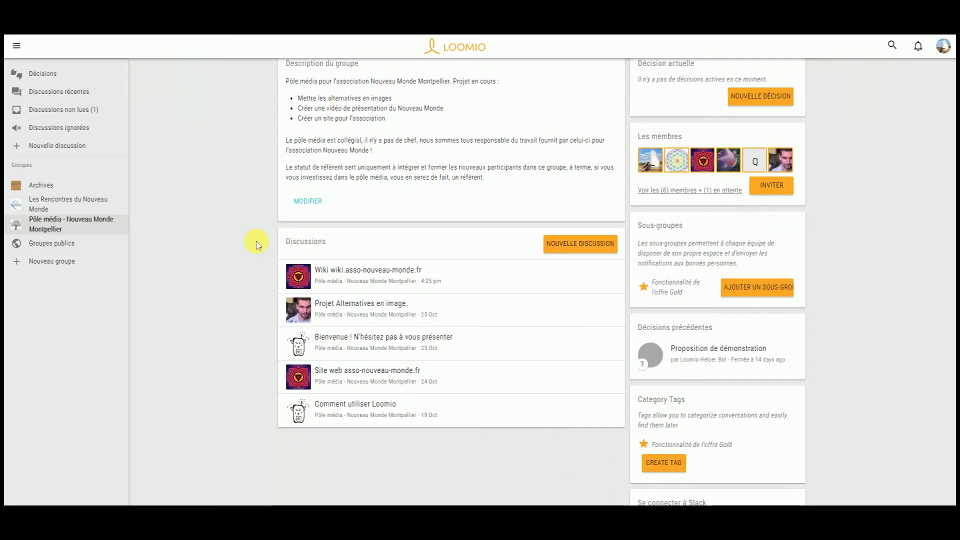
pyautogui.scroll(4, 488, 278)
pyautogui.scroll(-2, 520, 285)
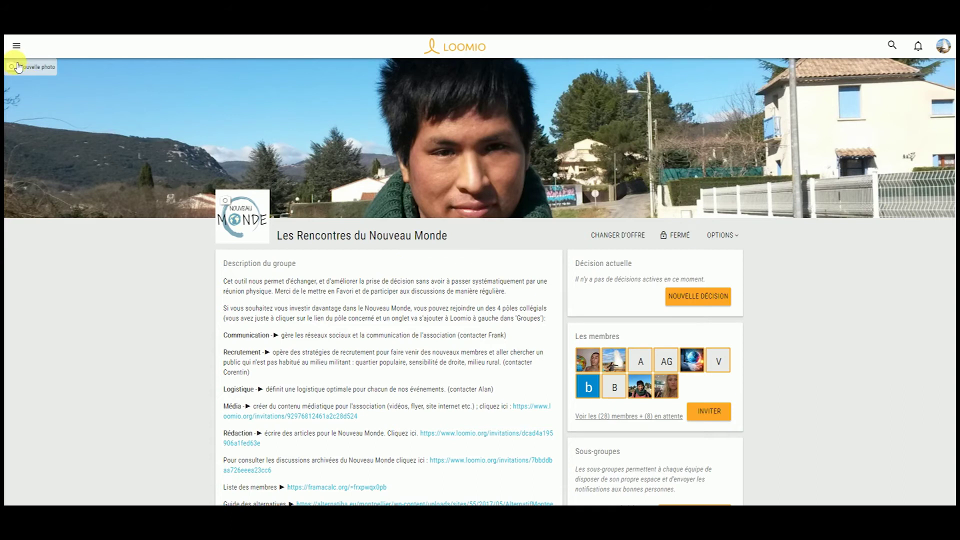
# Step: Show the sidebar again, then try adding a sub-group, compare the Gratuit, Gold and Pro offers, and close the comparison
pyautogui.click(16, 45)
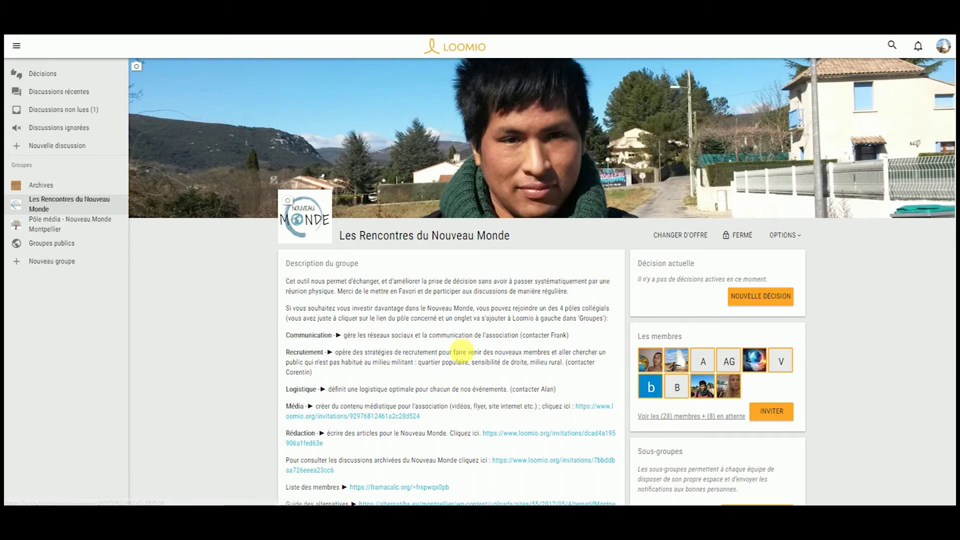
pyautogui.scroll(-2, 683, 315)
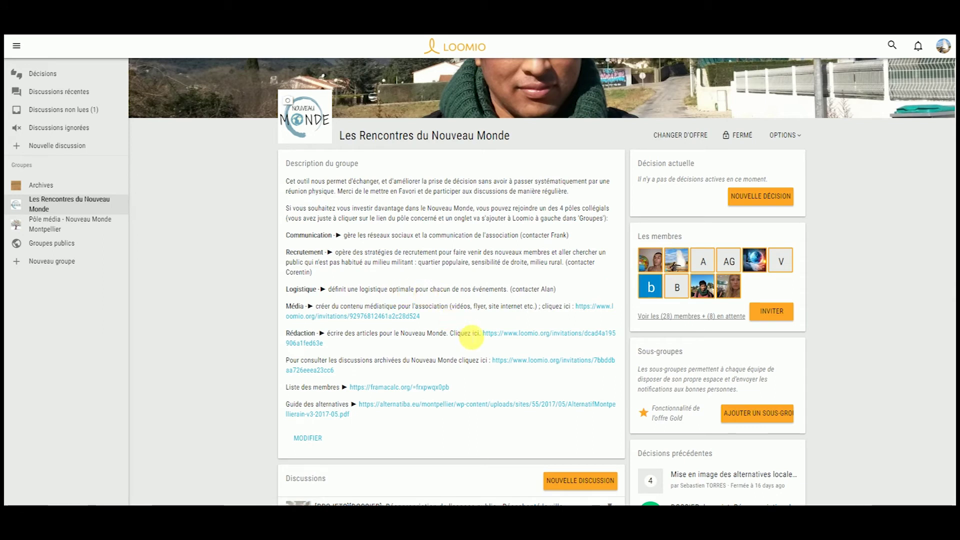
pyautogui.scroll(-6, 449, 315)
pyautogui.scroll(4, 645, 235)
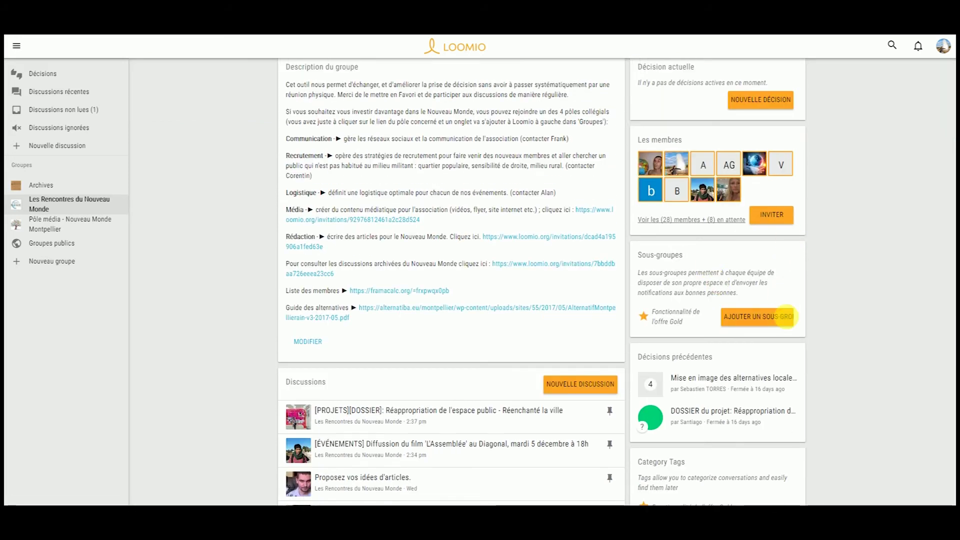
pyautogui.click(785, 316)
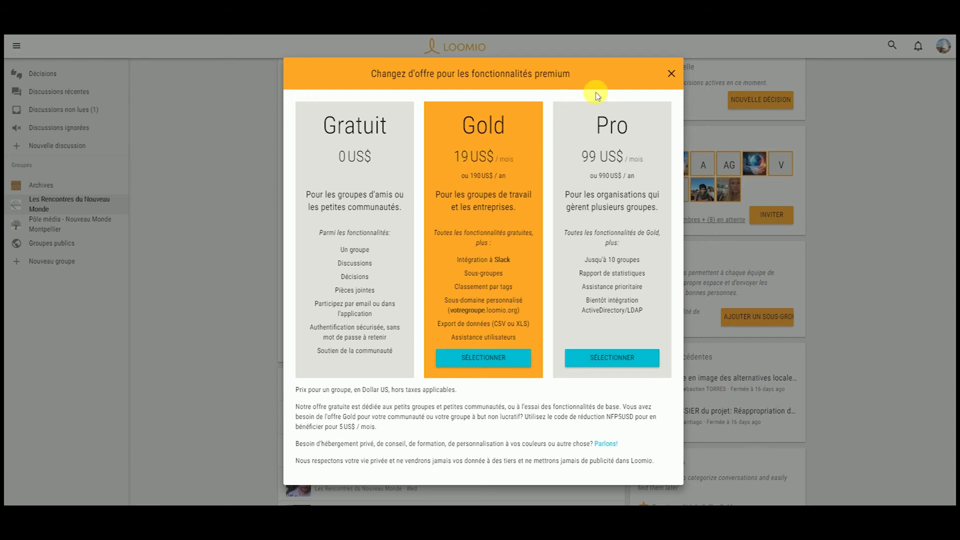
pyautogui.click(670, 73)
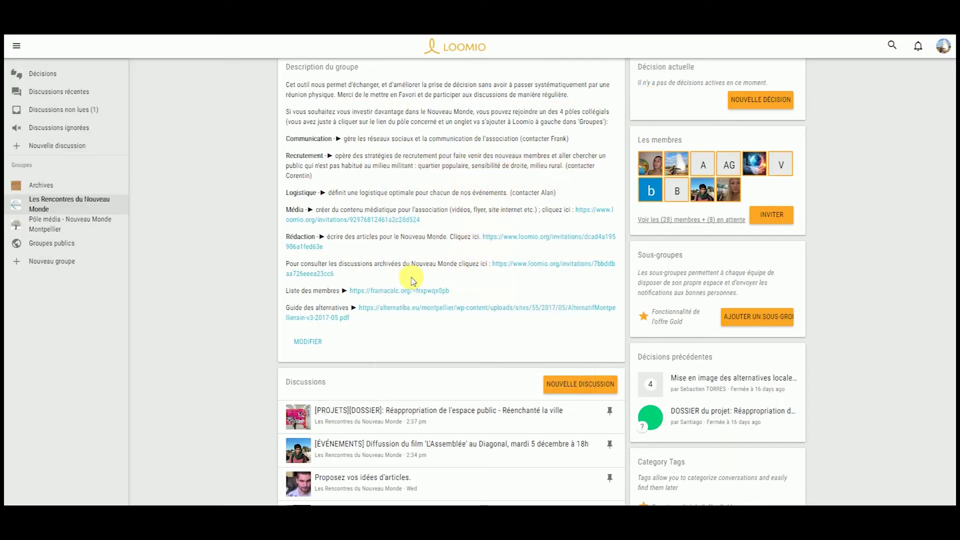
# Step: Look over the Les Rencontres du Nouveau Monde page from its cover and description to its discussions list
pyautogui.scroll(4, 400, 313)
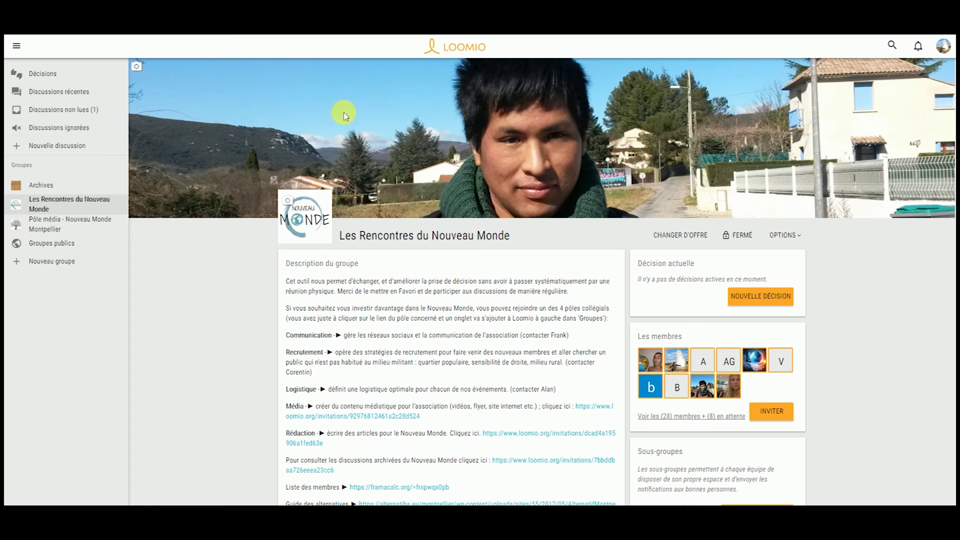
pyautogui.scroll(-5, 351, 175)
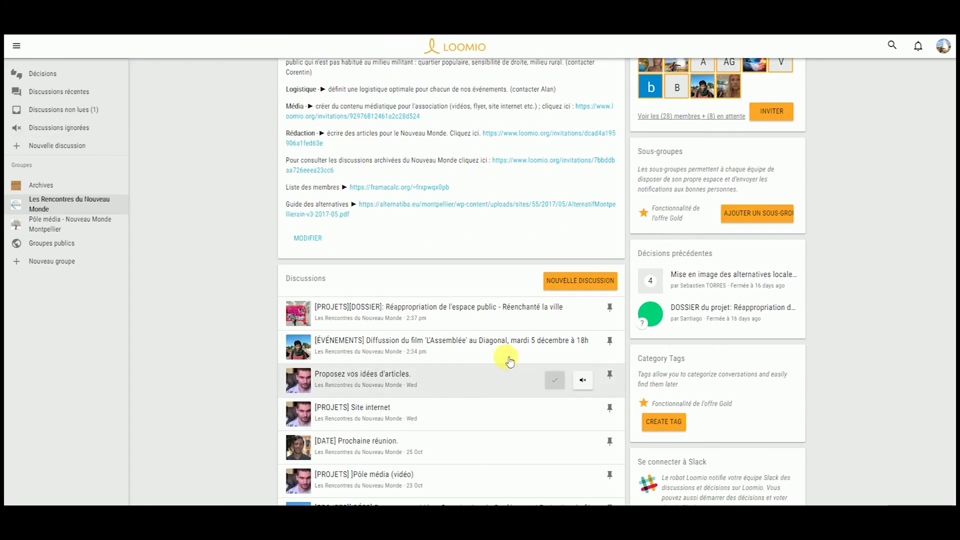
pyautogui.scroll(-2, 507, 358)
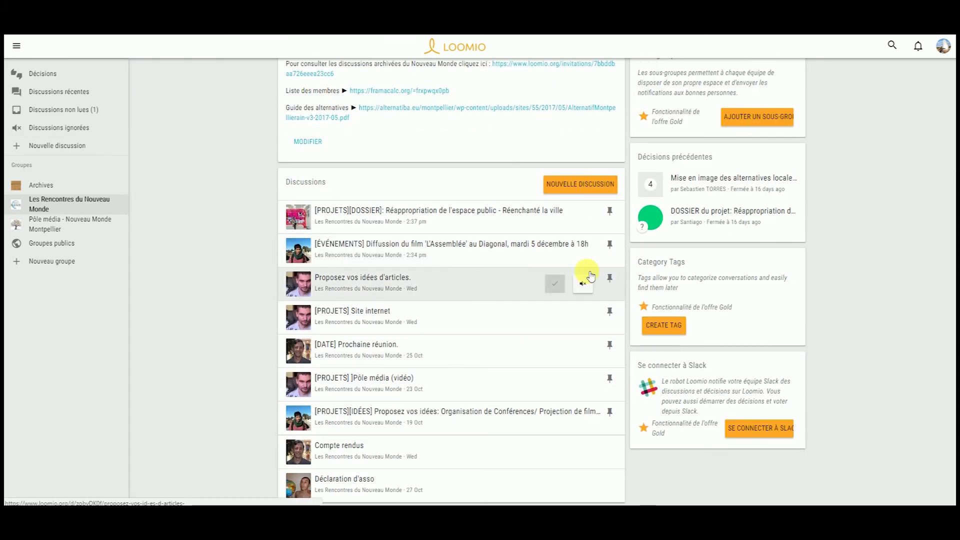
pyautogui.scroll(5, 684, 239)
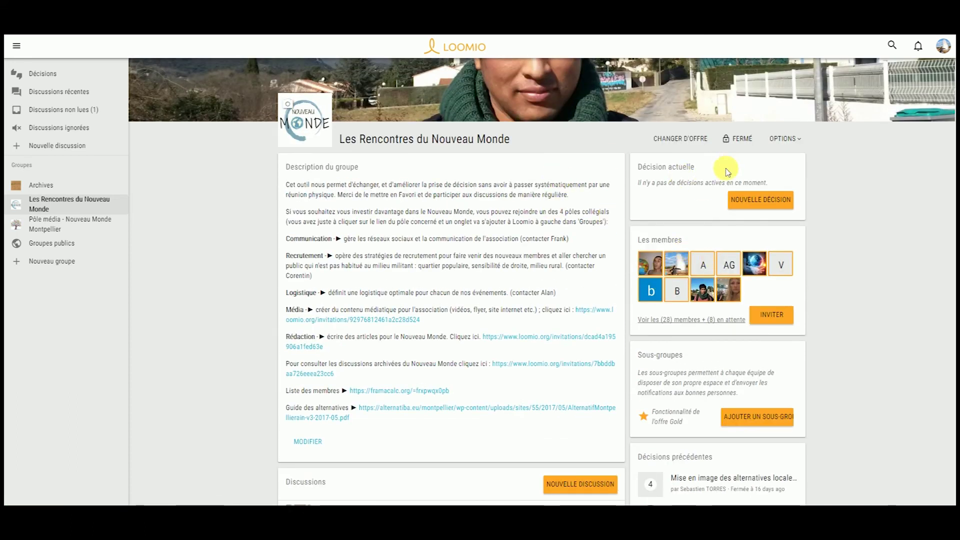
pyautogui.scroll(2, 724, 166)
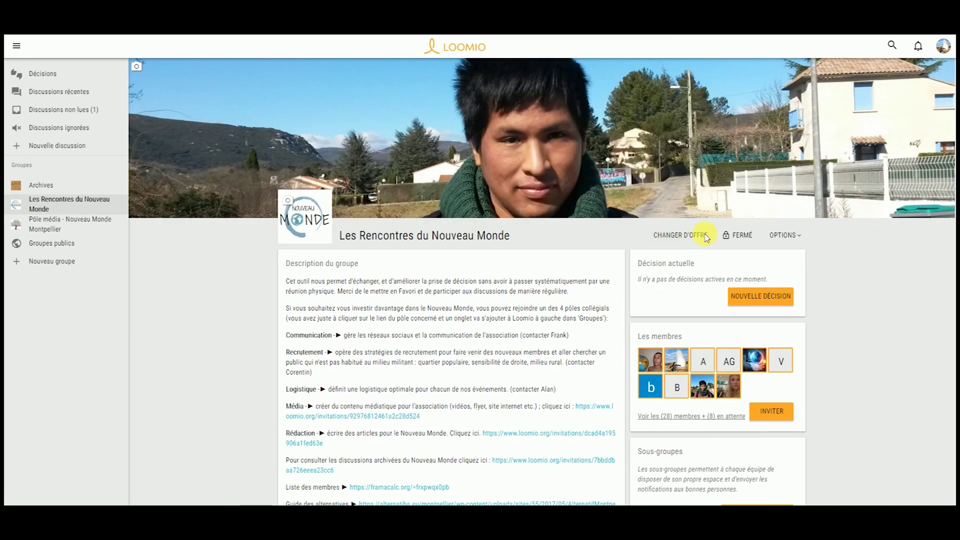
pyautogui.scroll(-8, 415, 295)
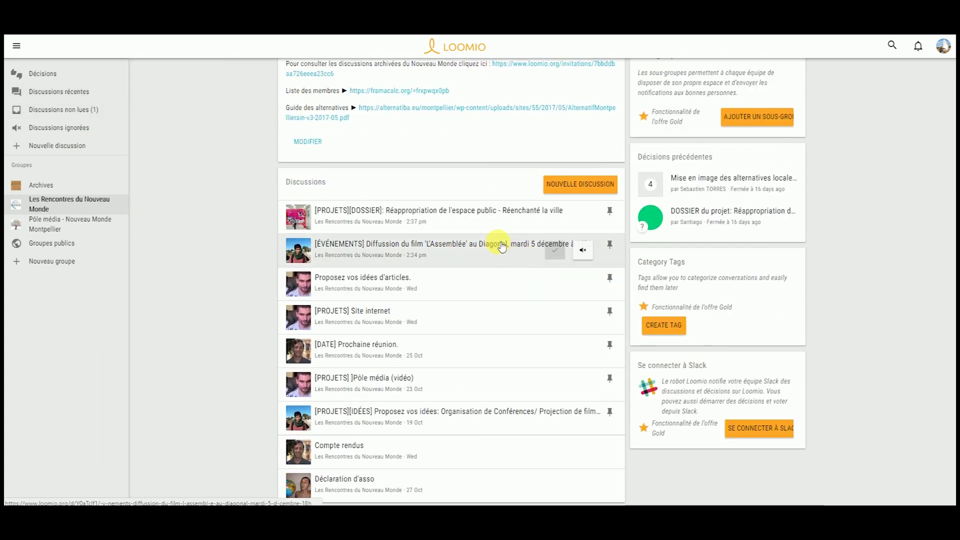
pyautogui.scroll(4, 450, 215)
pyautogui.scroll(4, 519, 315)
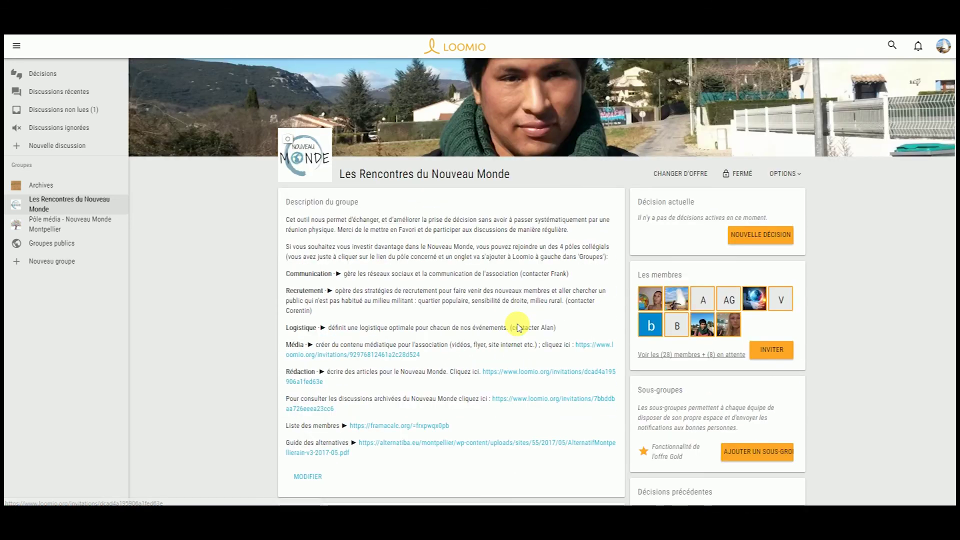